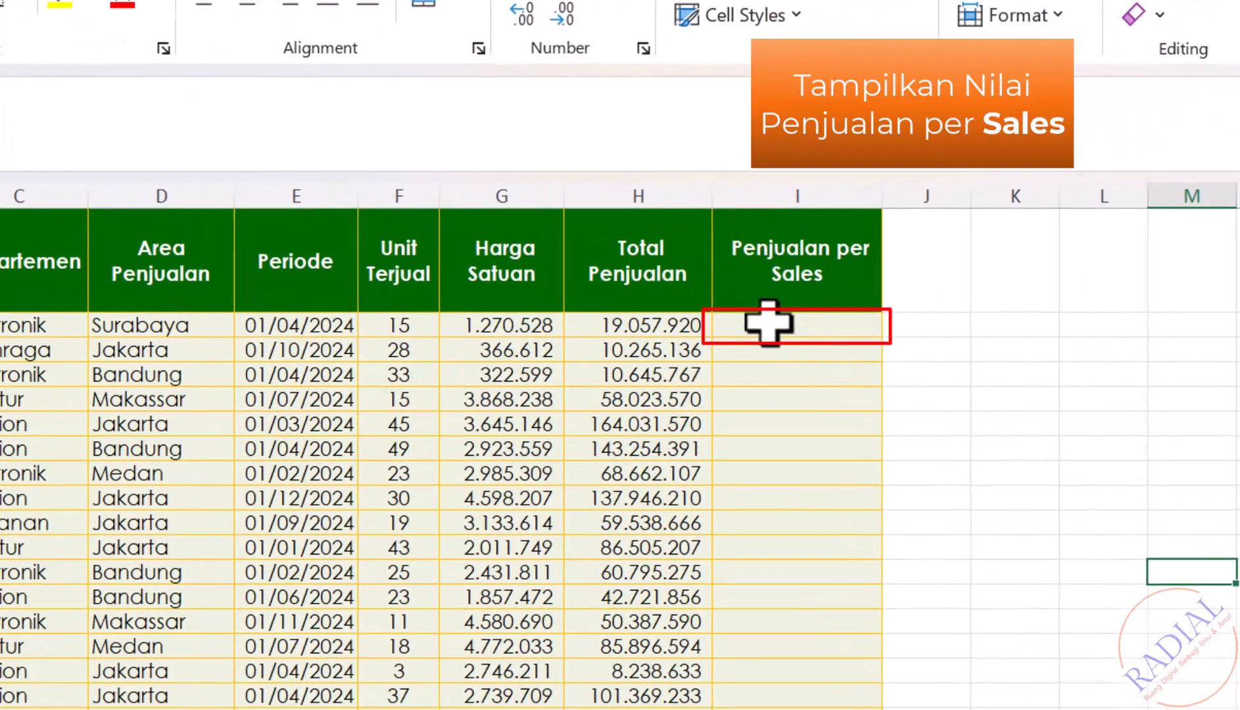
Enter =SUMIF(B:B;B2;H:H) in cell I2 to total the sales for that row's salesperson
left_click(714, 334)
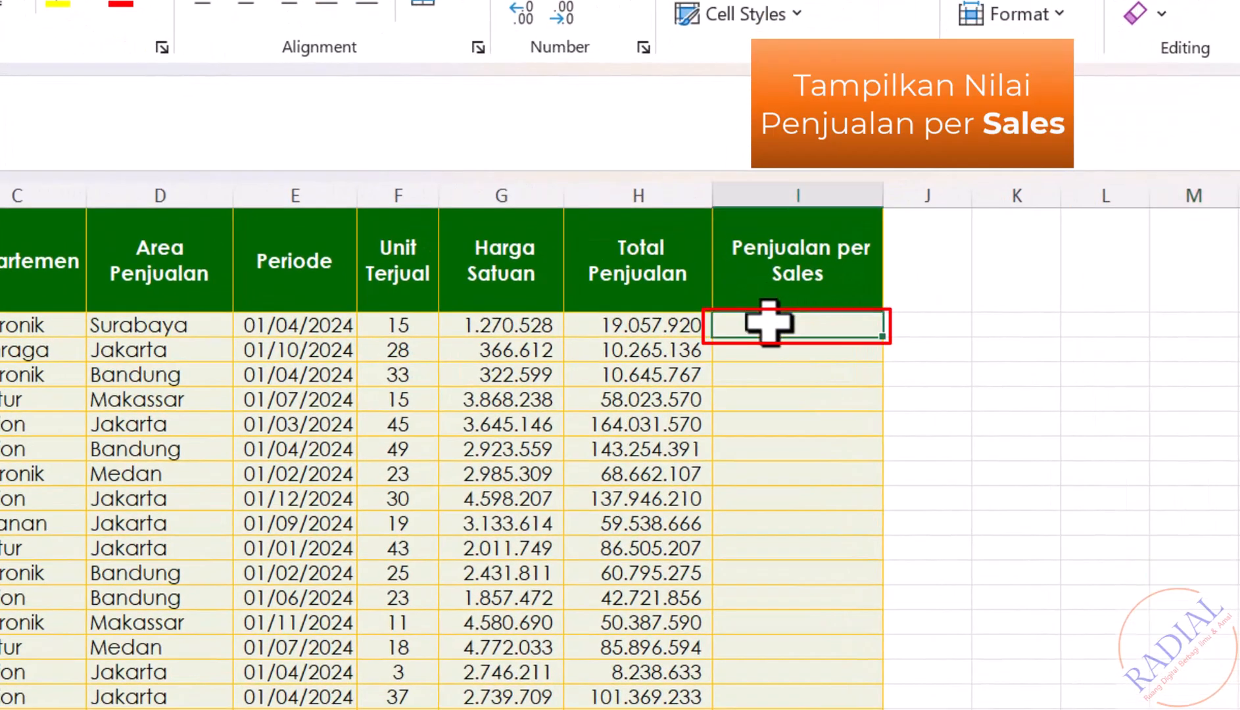
type("=SUMIF")
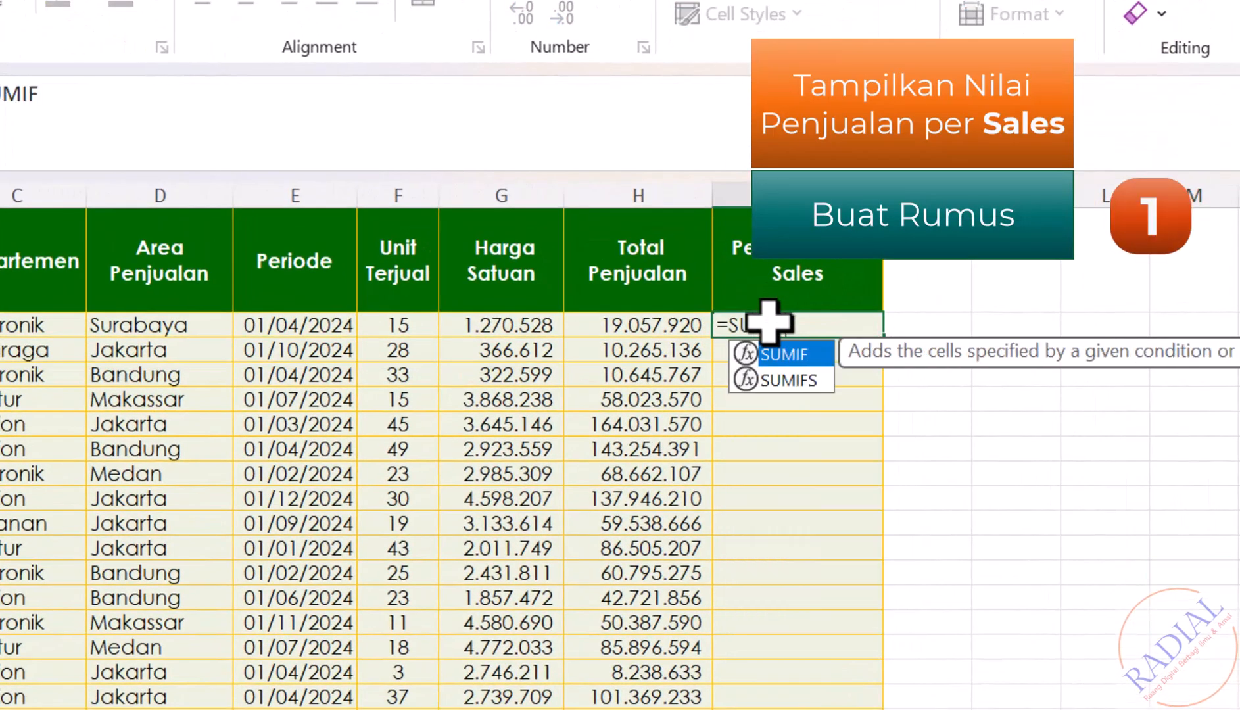
key("Tab")
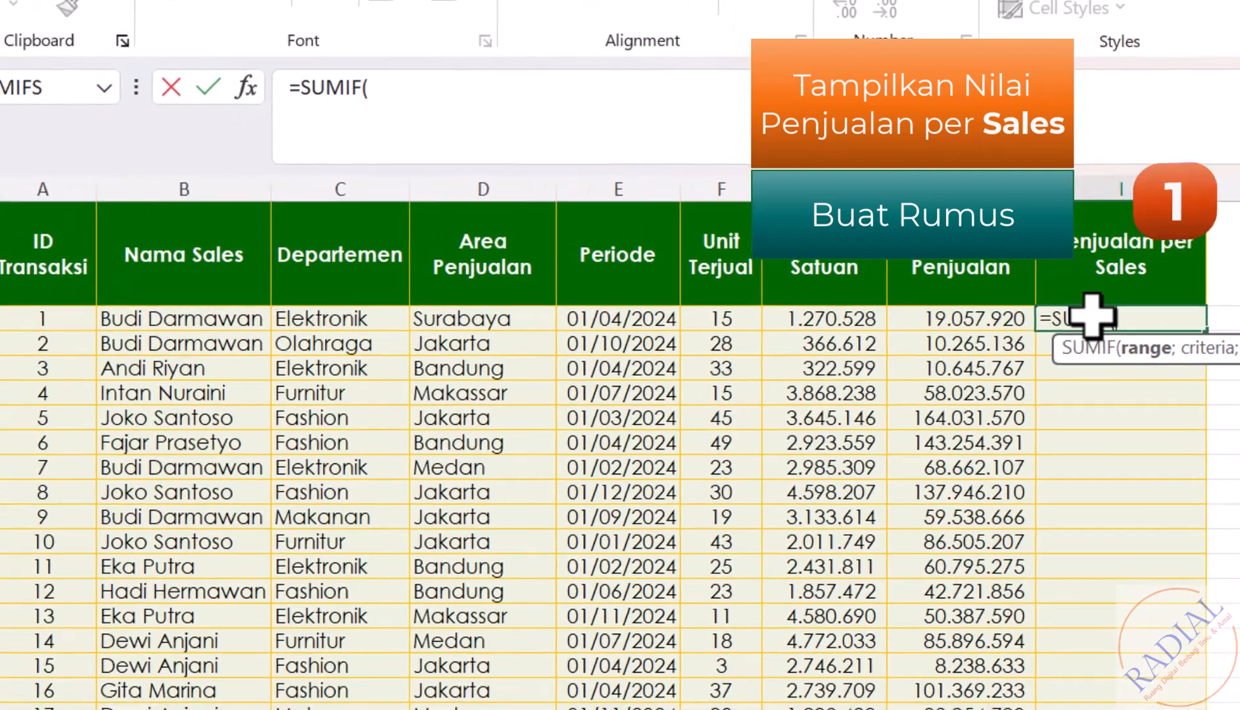
left_click(221, 189)
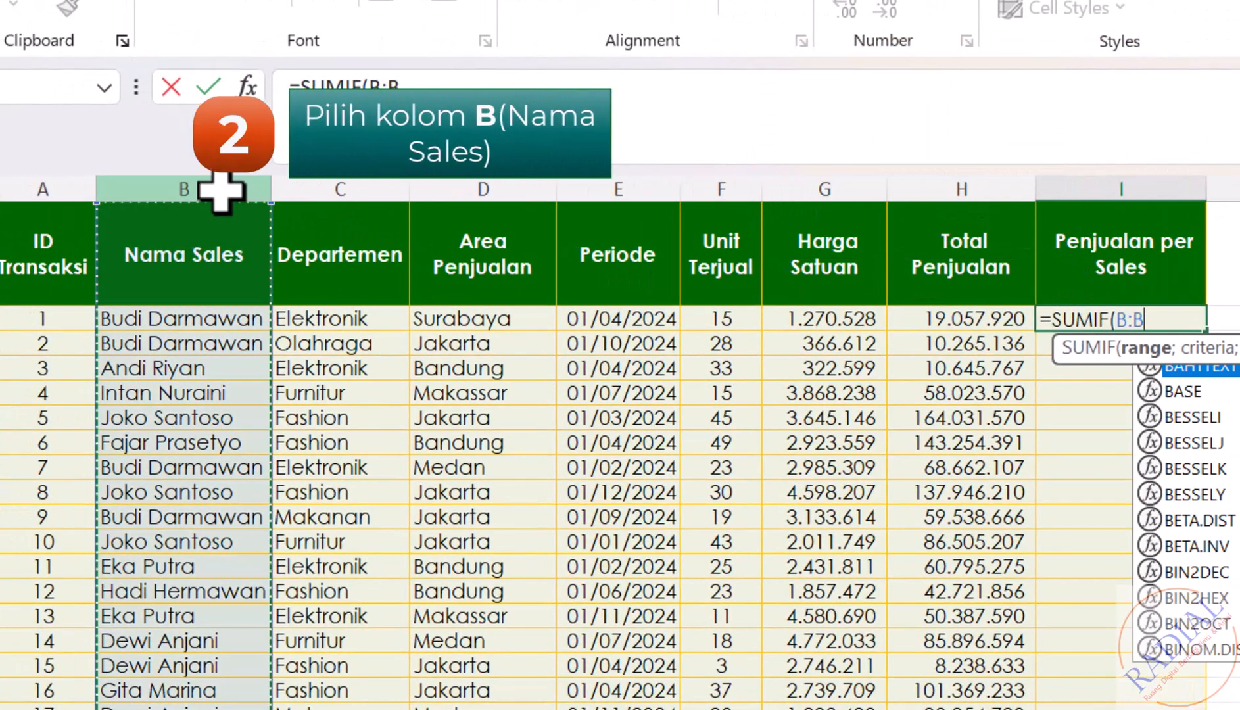
type(";")
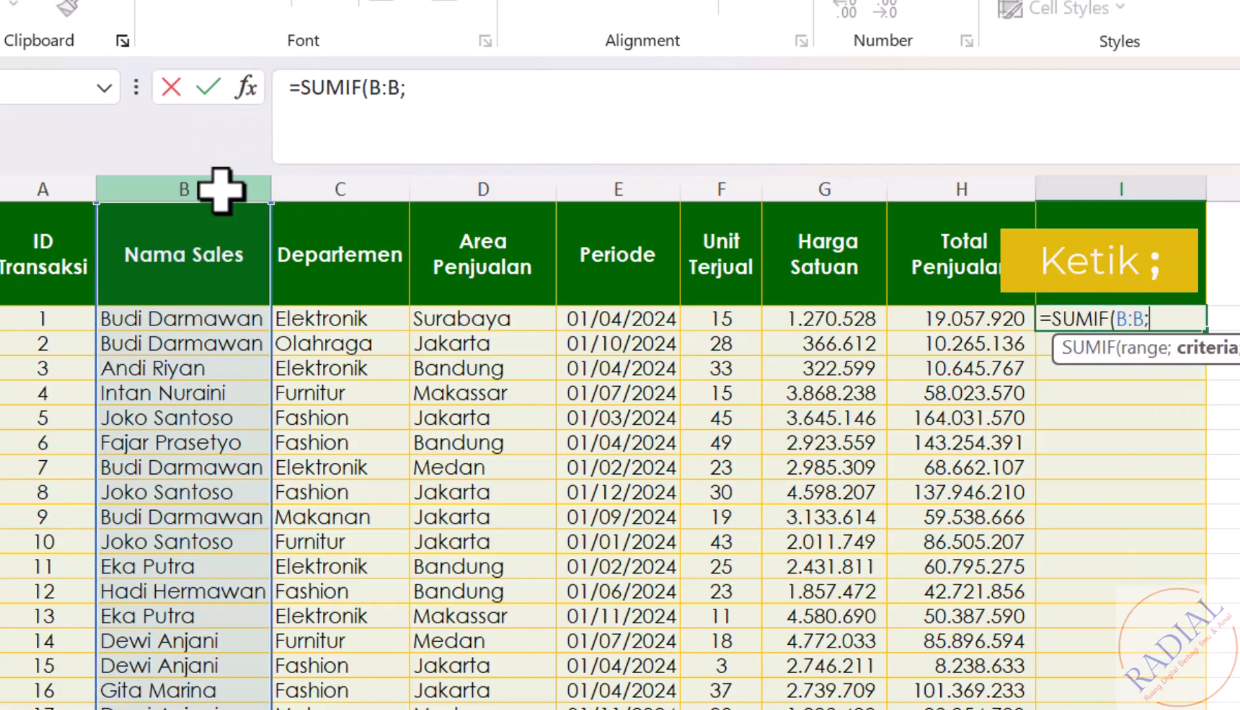
left_click(190, 318)
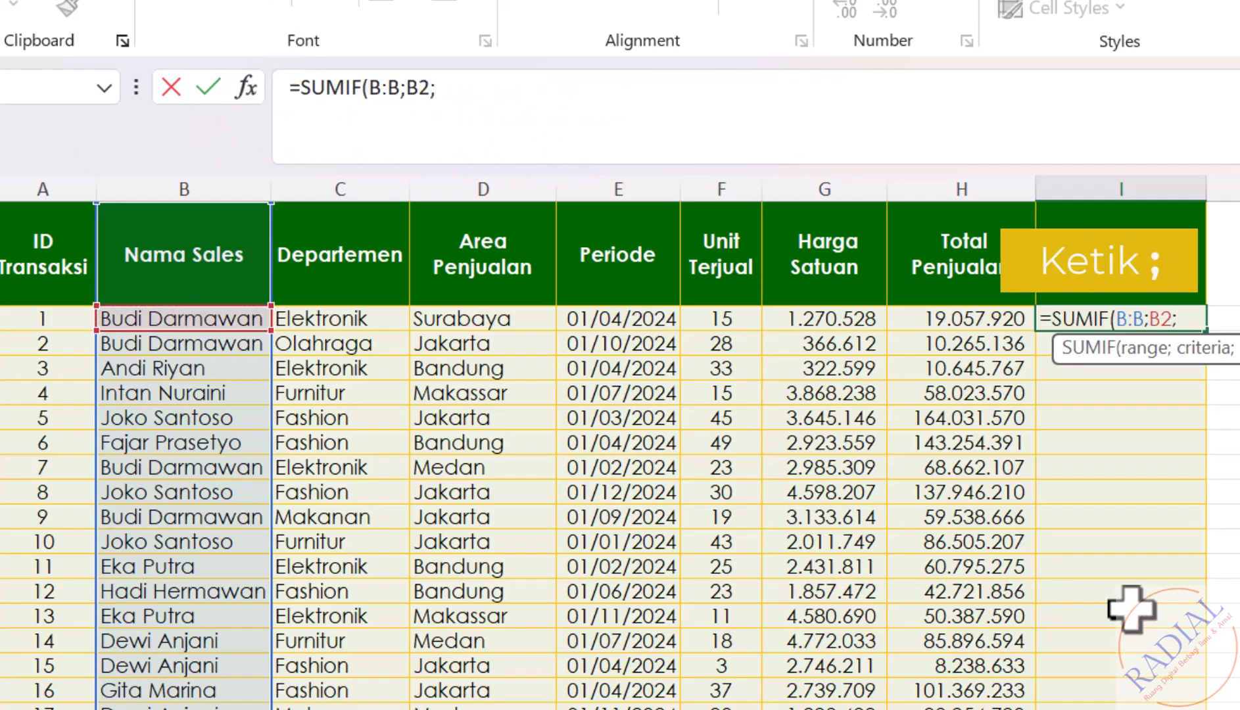
type(";")
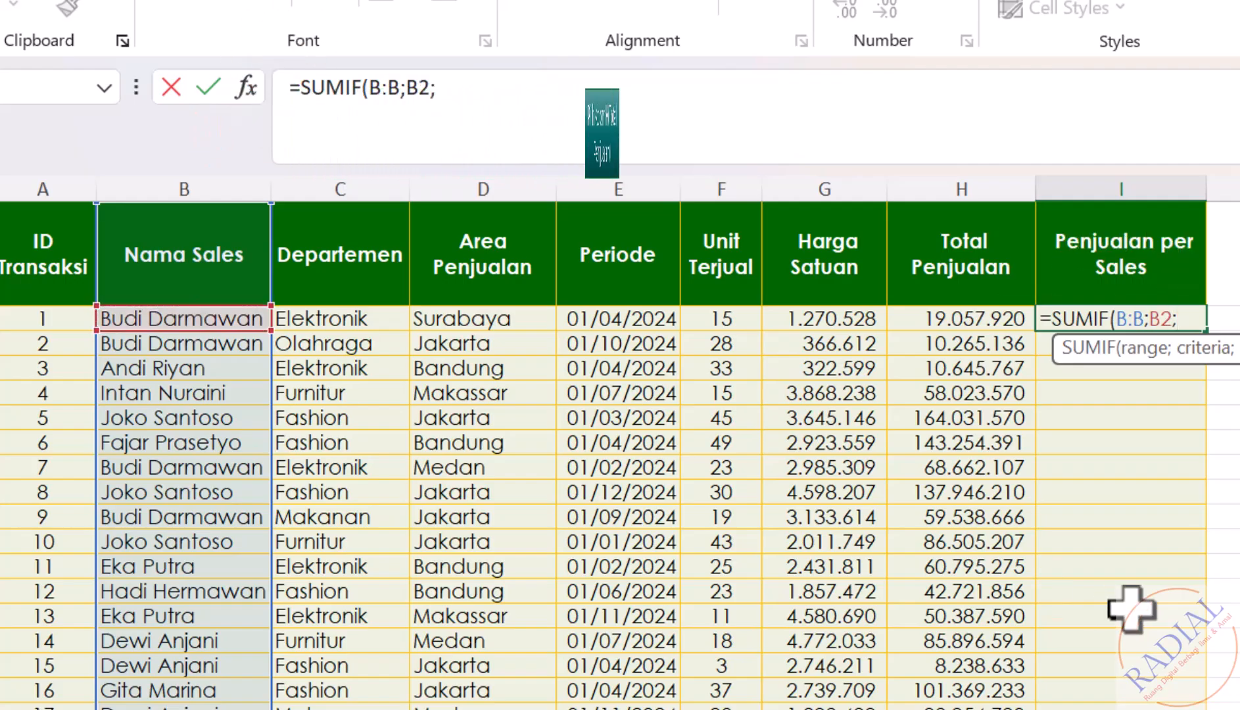
left_click(962, 189)
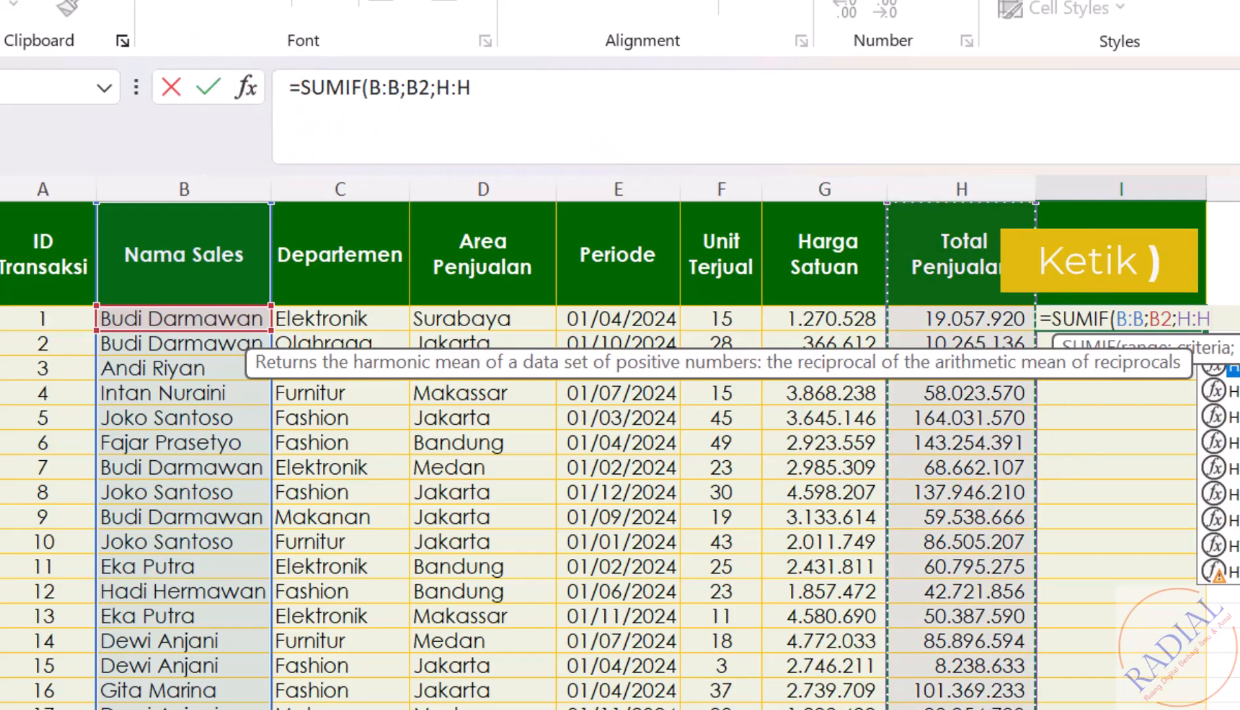
type(")")
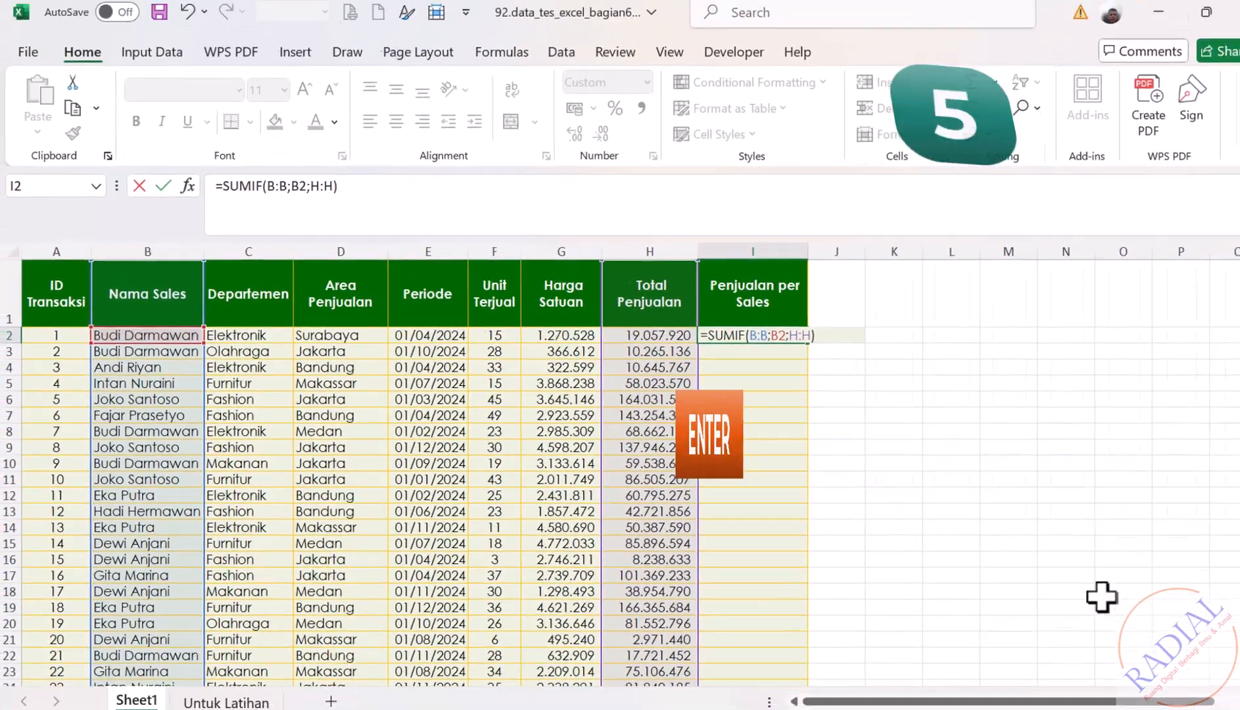
key("Return")
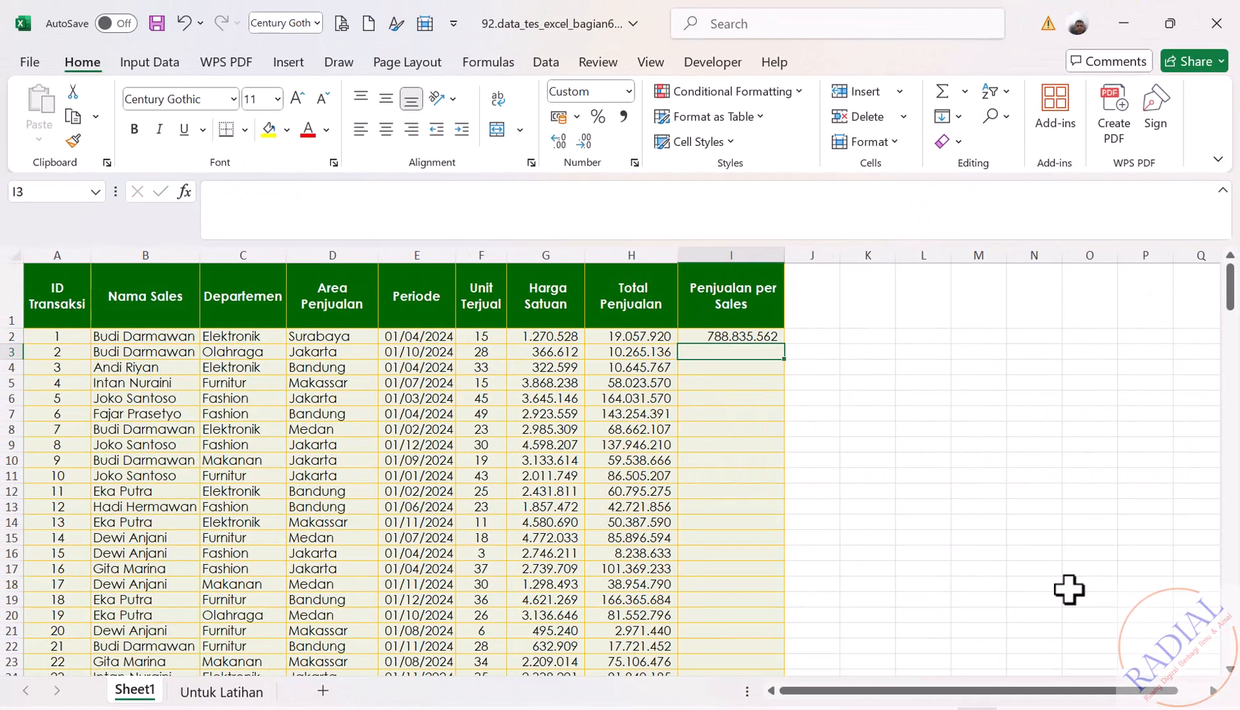
Fill the SUMIF formula from I2 down the Penjualan per Sales column and clear the copies in I202:I203 beside the summary rows
left_click(777, 336)
double_click(785, 343)
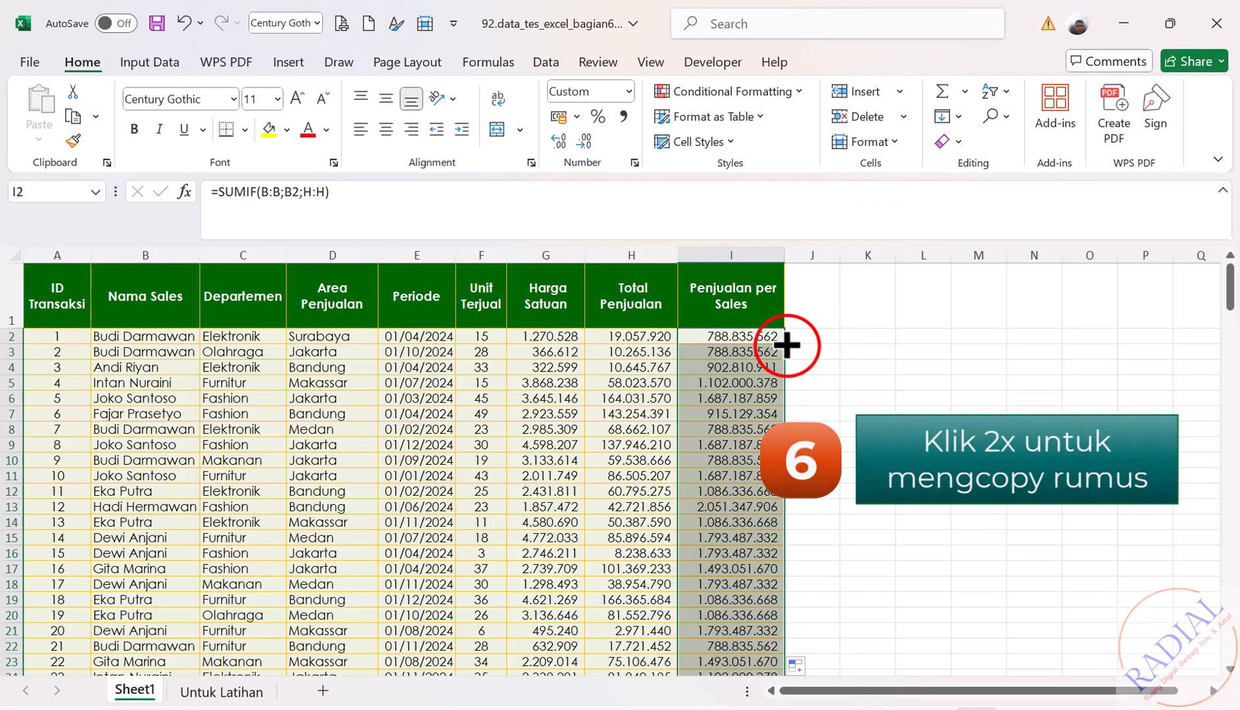
left_click_drag(1231, 287, 1205, 666)
left_click_drag(762, 521, 760, 551)
key("Delete")
left_click(953, 503)
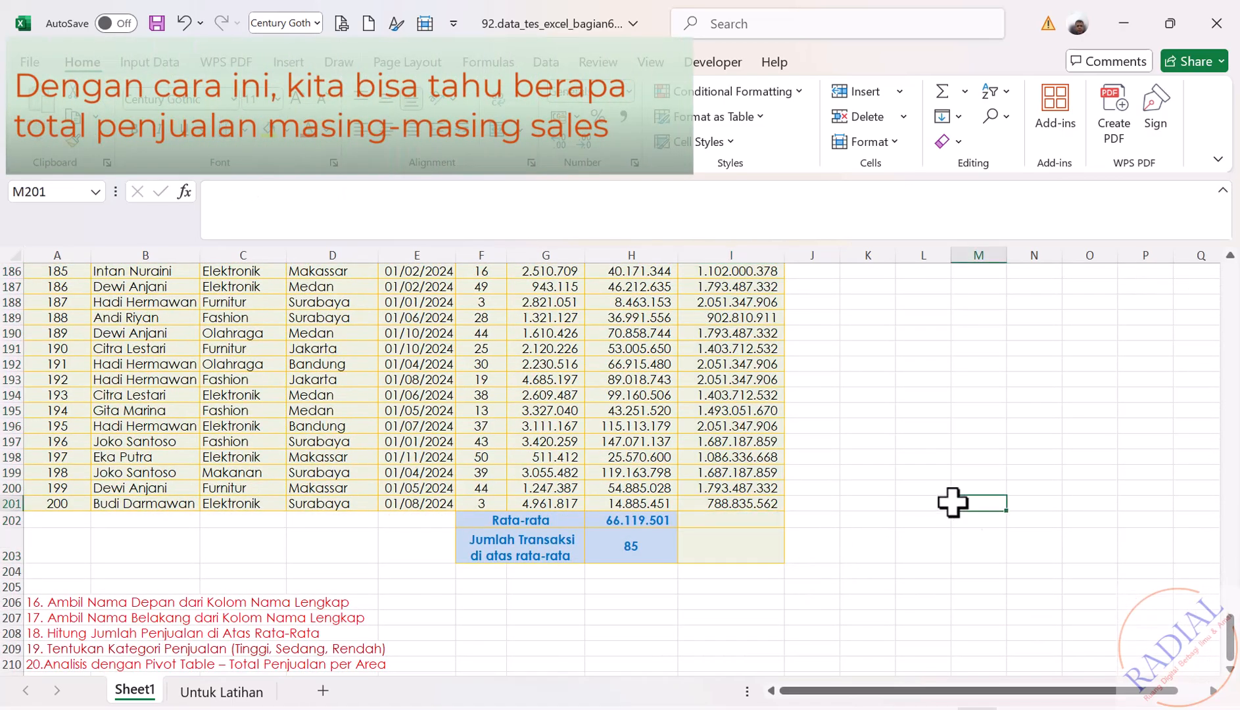
left_click_drag(1231, 648, 1210, 257)
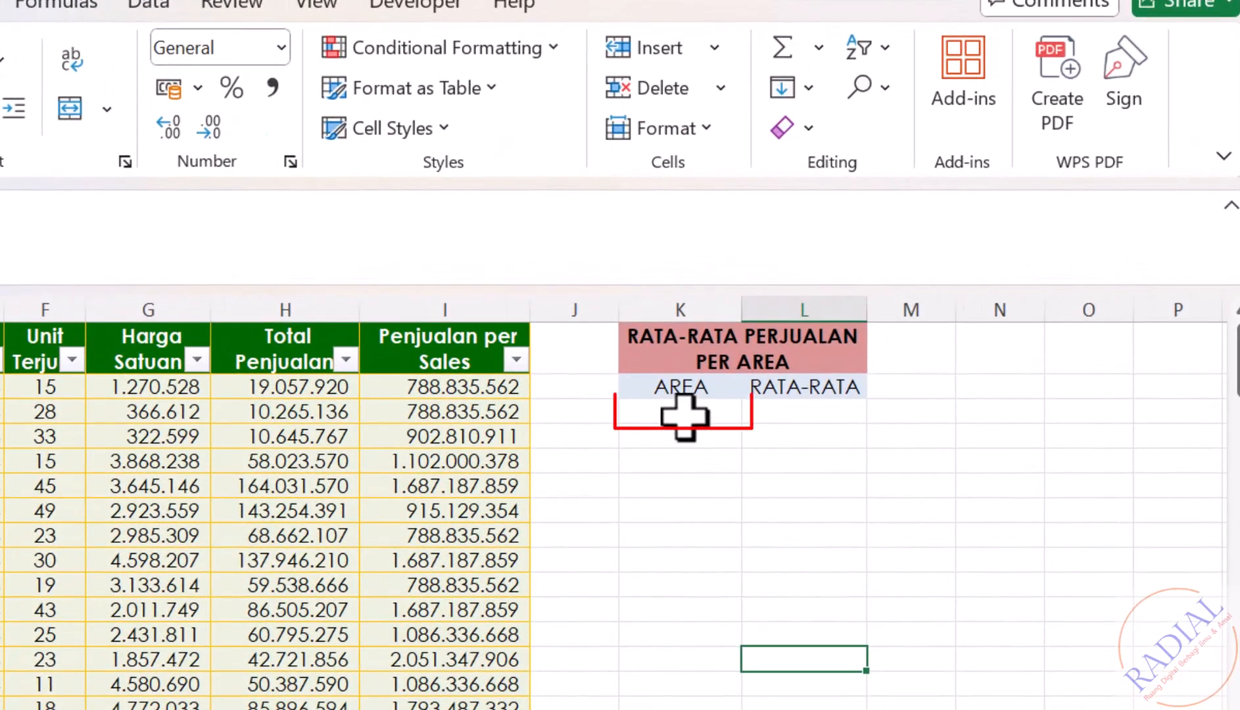
List the distinct areas below the AREA heading, from K3, with a UNIQUE formula over the Area Penjualan data
left_click(684, 415)
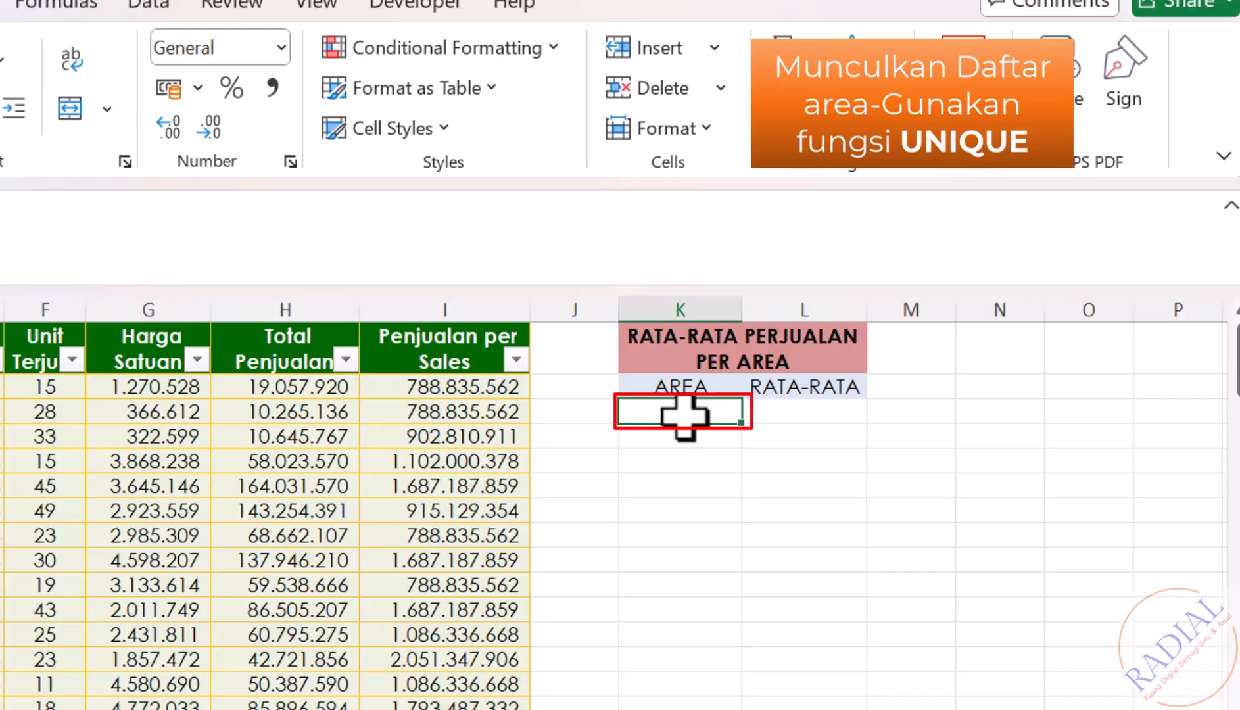
type("=")
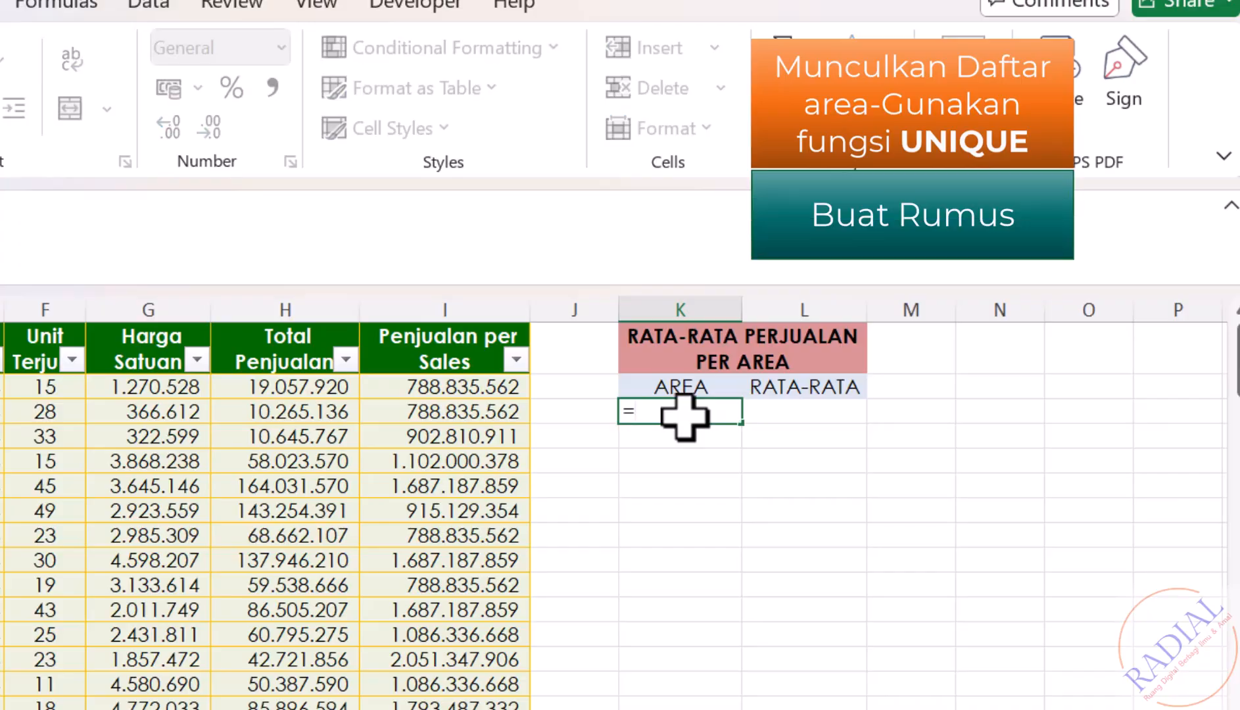
type("UNIQUE(")
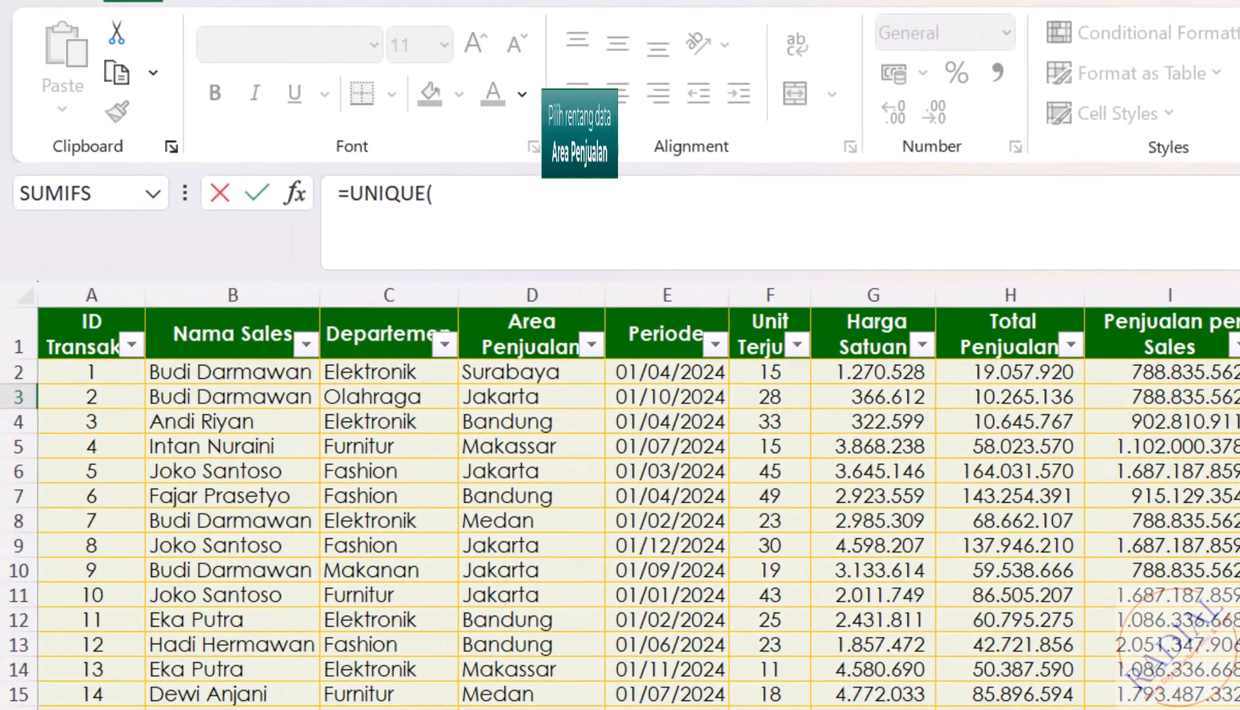
left_click(578, 378)
left_click_drag(579, 379, 559, 707)
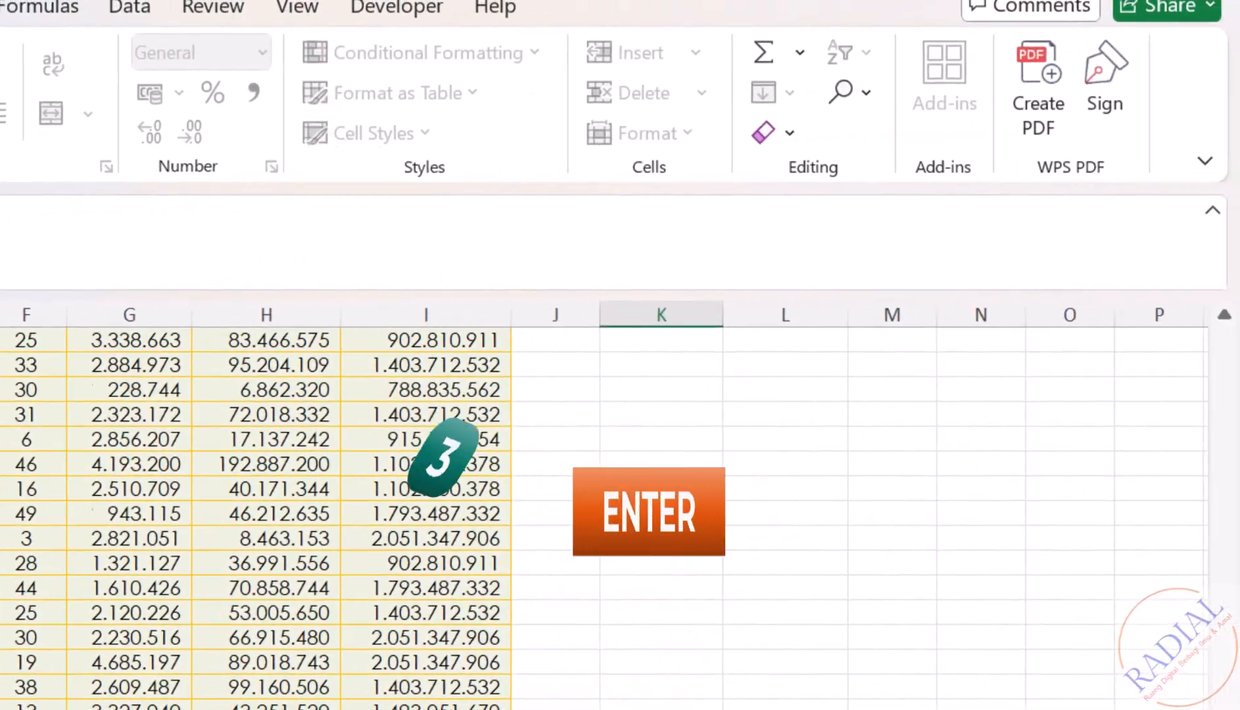
key("Return")
left_click_drag(1228, 392, 1228, 359)
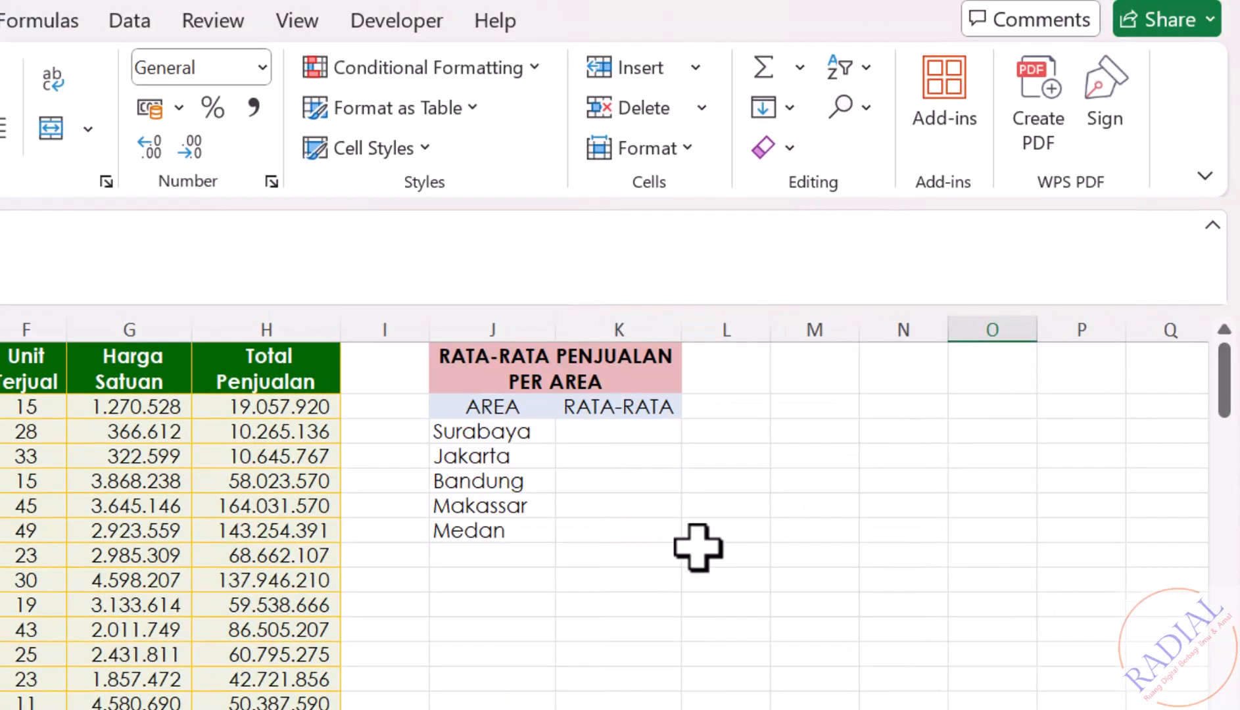
Enter =AVERAGEIF(D:D;J3;F:F) in cell K3 to average the units sold in the first listed area
left_click(619, 431)
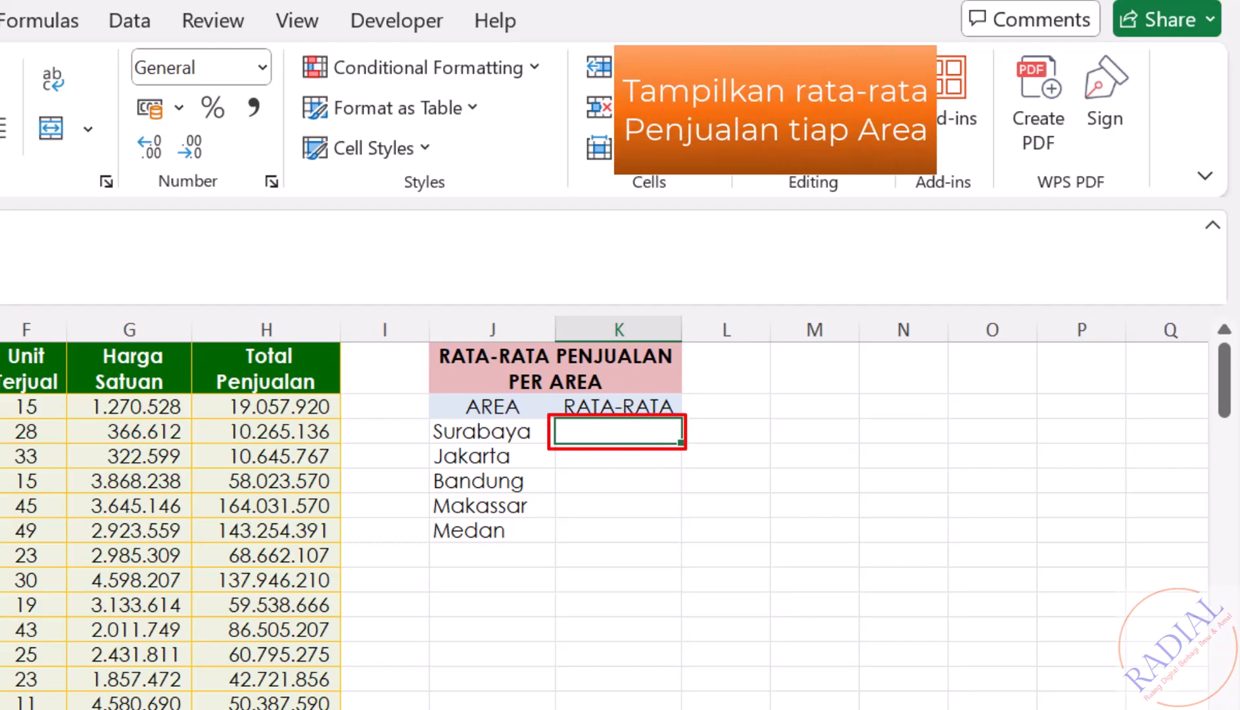
type("=A")
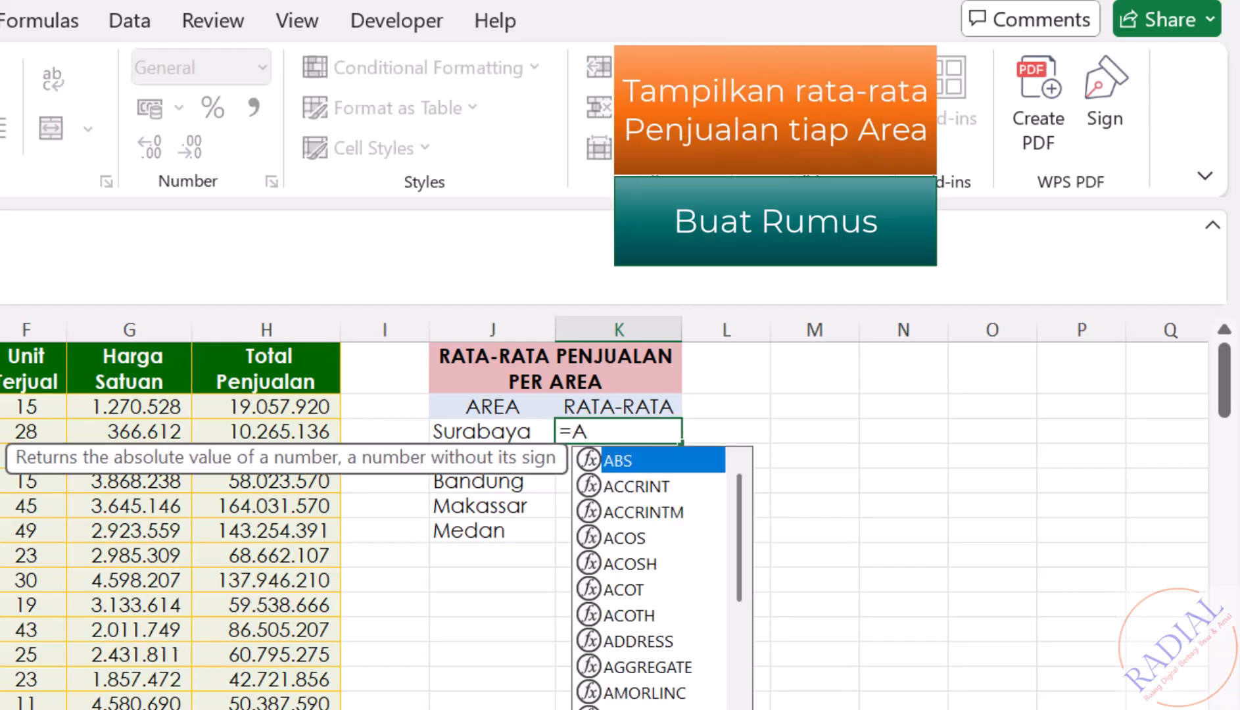
type("VERAGEIF")
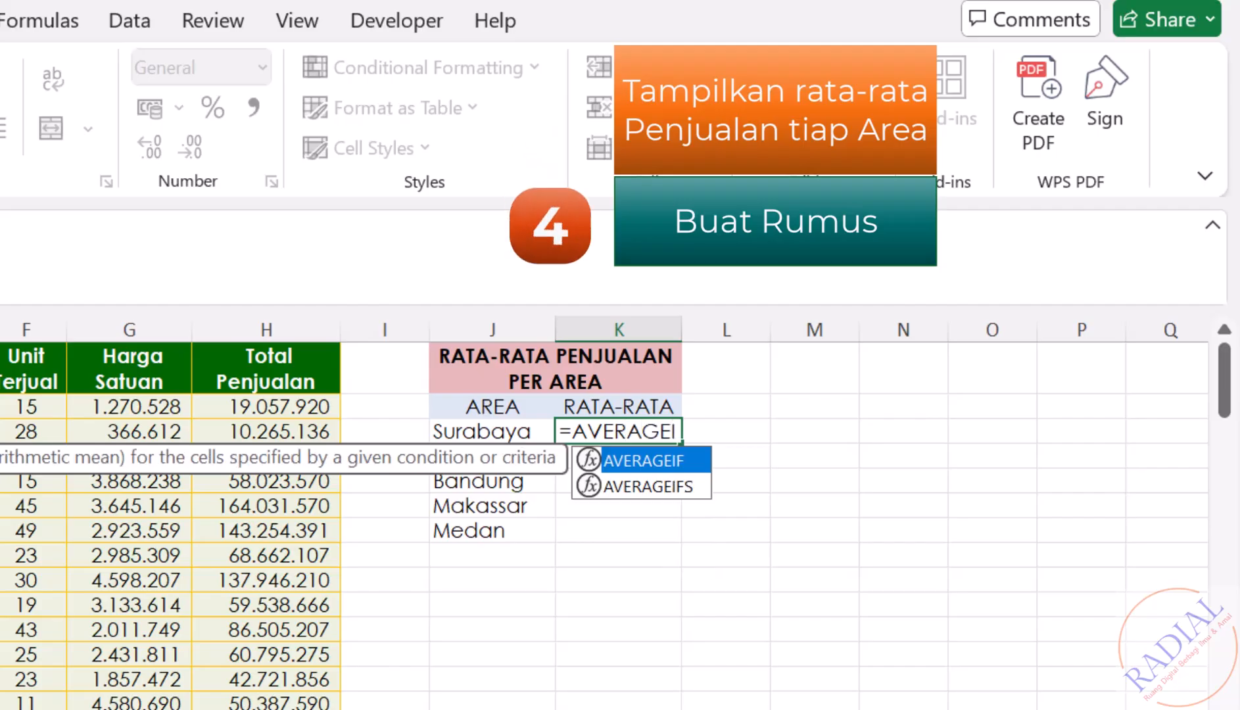
type("(")
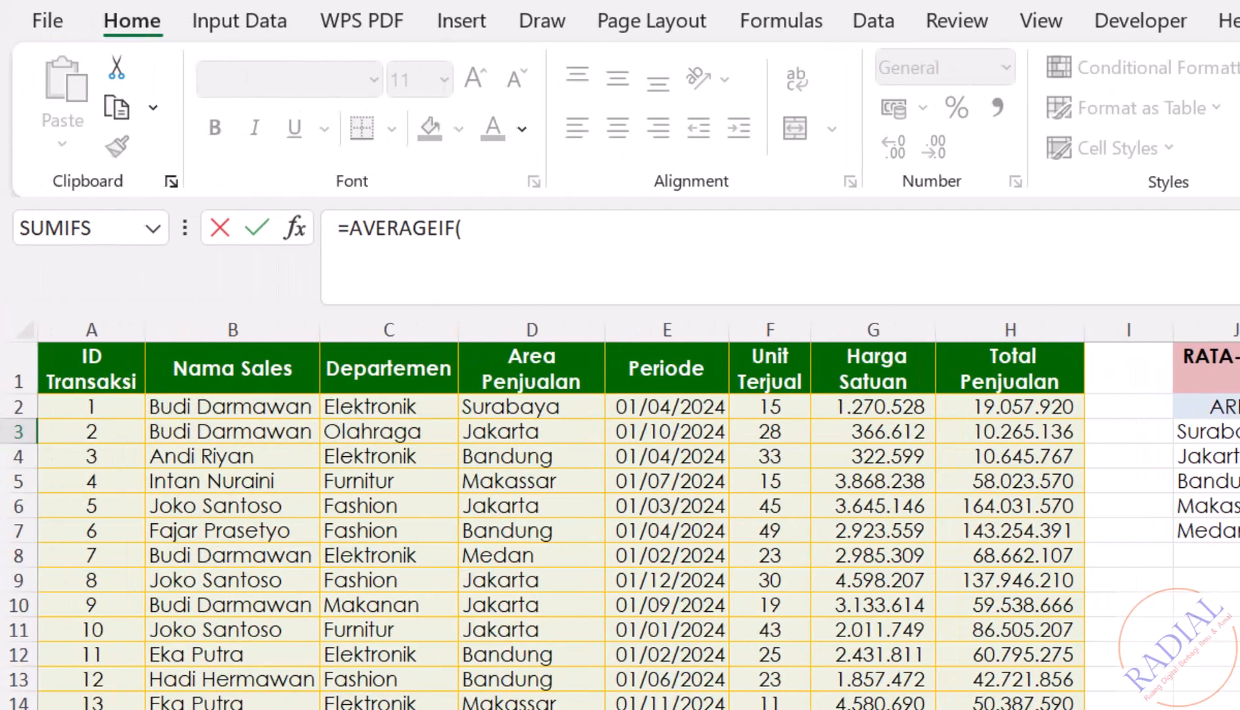
left_click(541, 329)
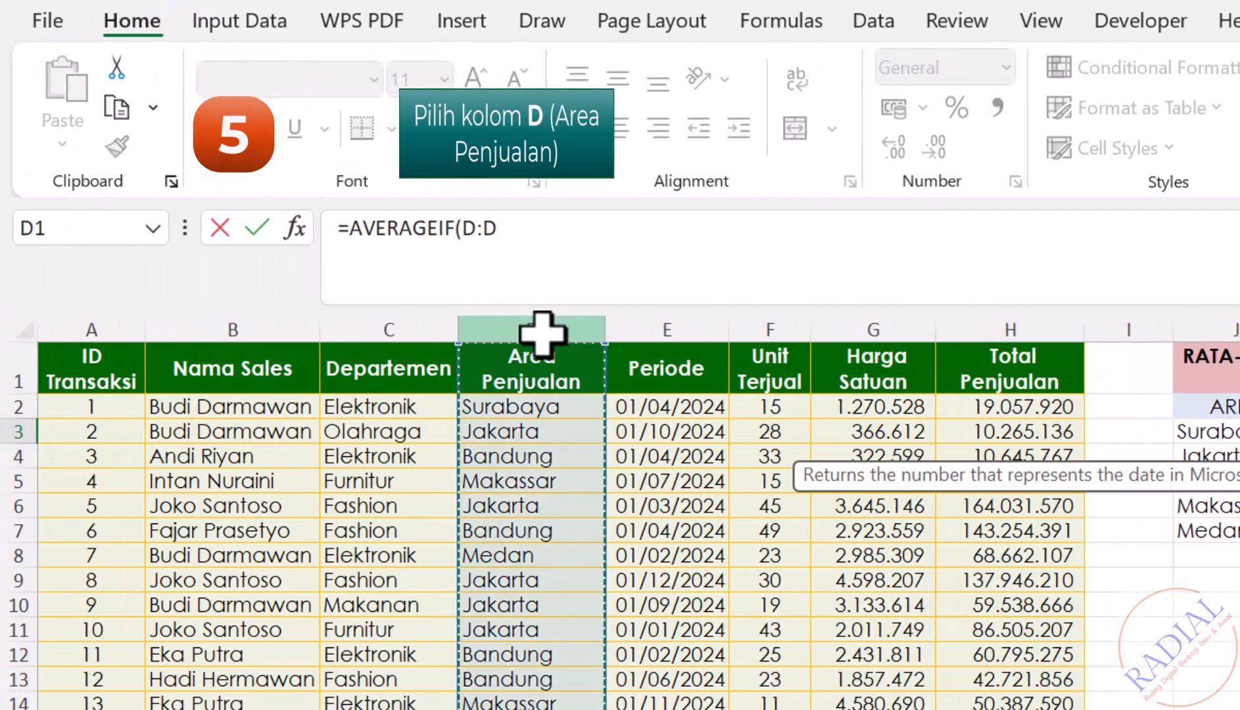
type(";")
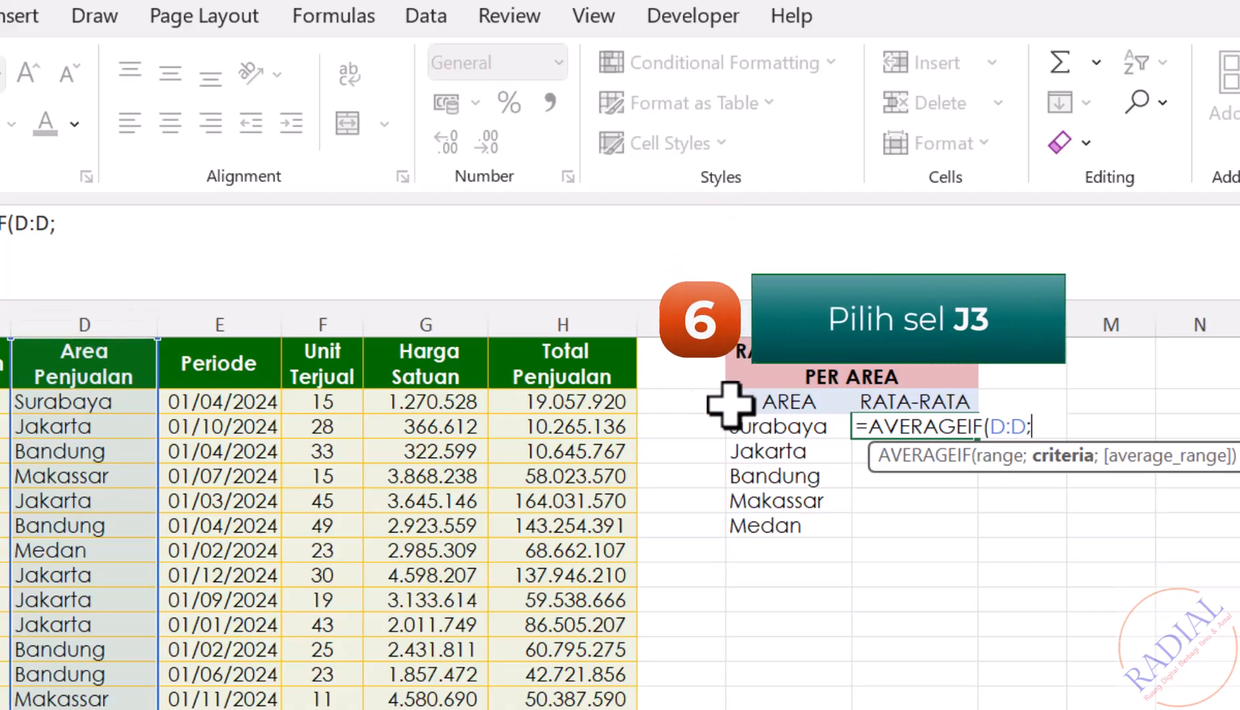
left_click(792, 430)
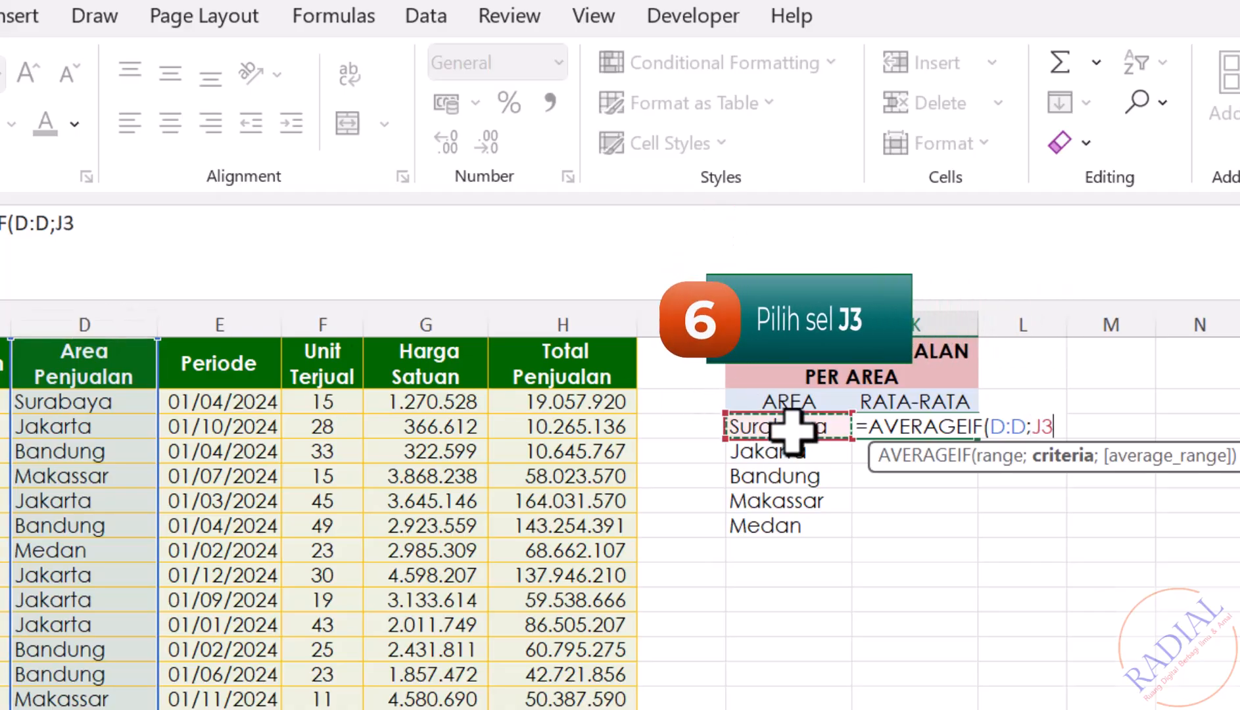
type(";")
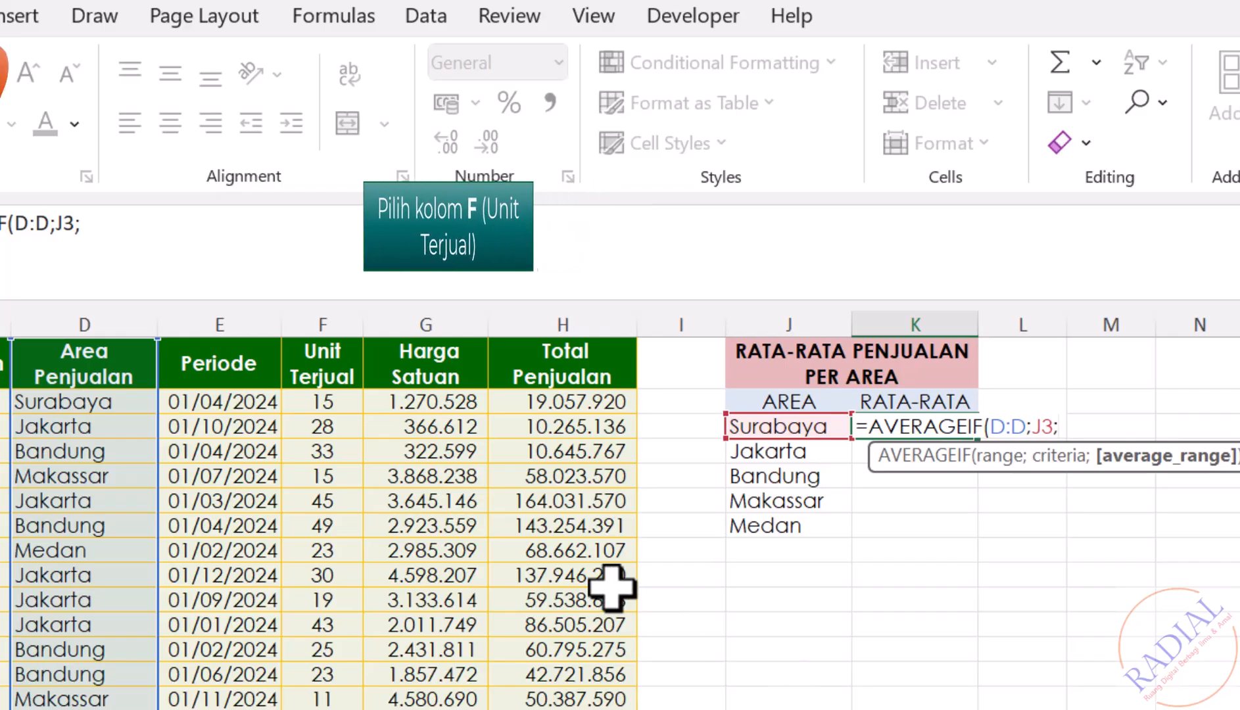
left_click(324, 322)
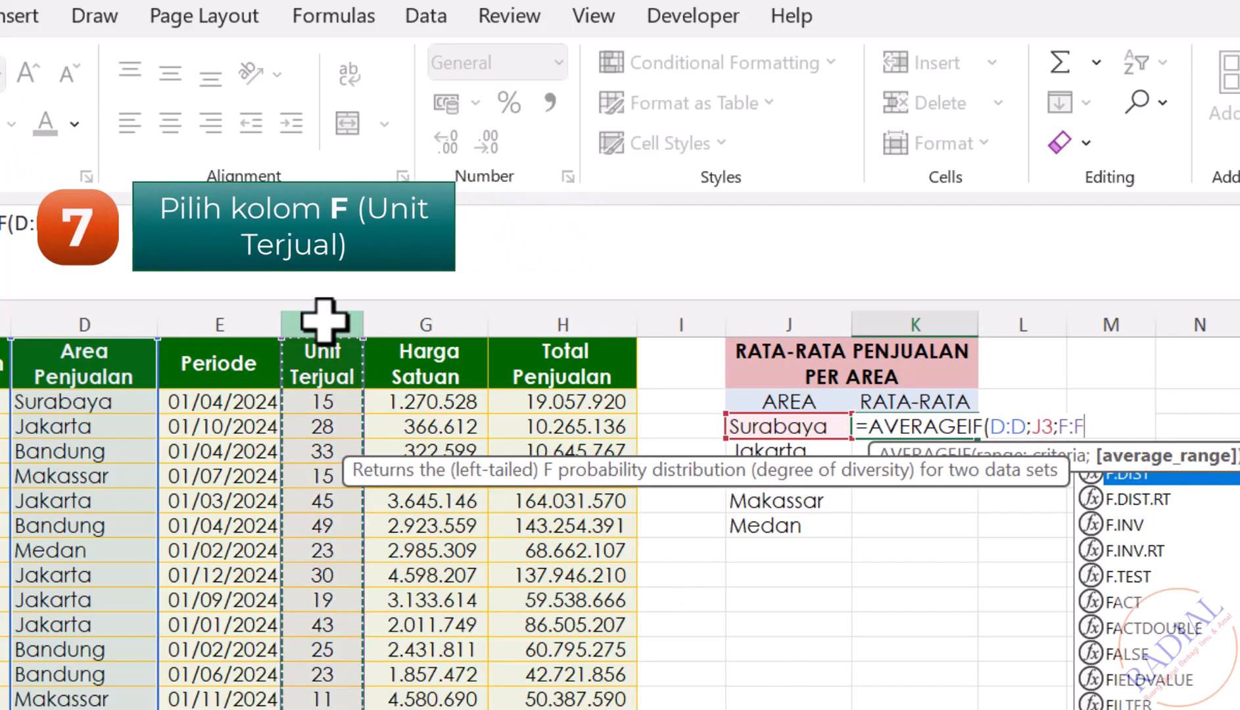
type(")")
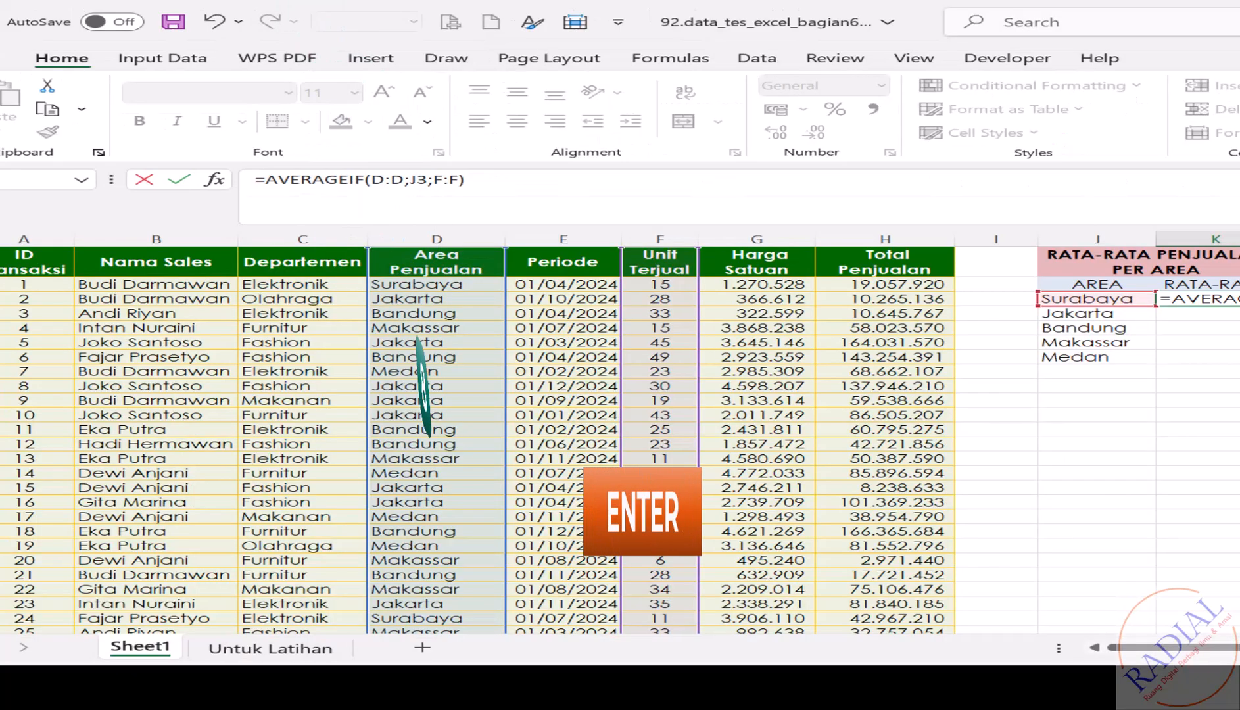
key("Return")
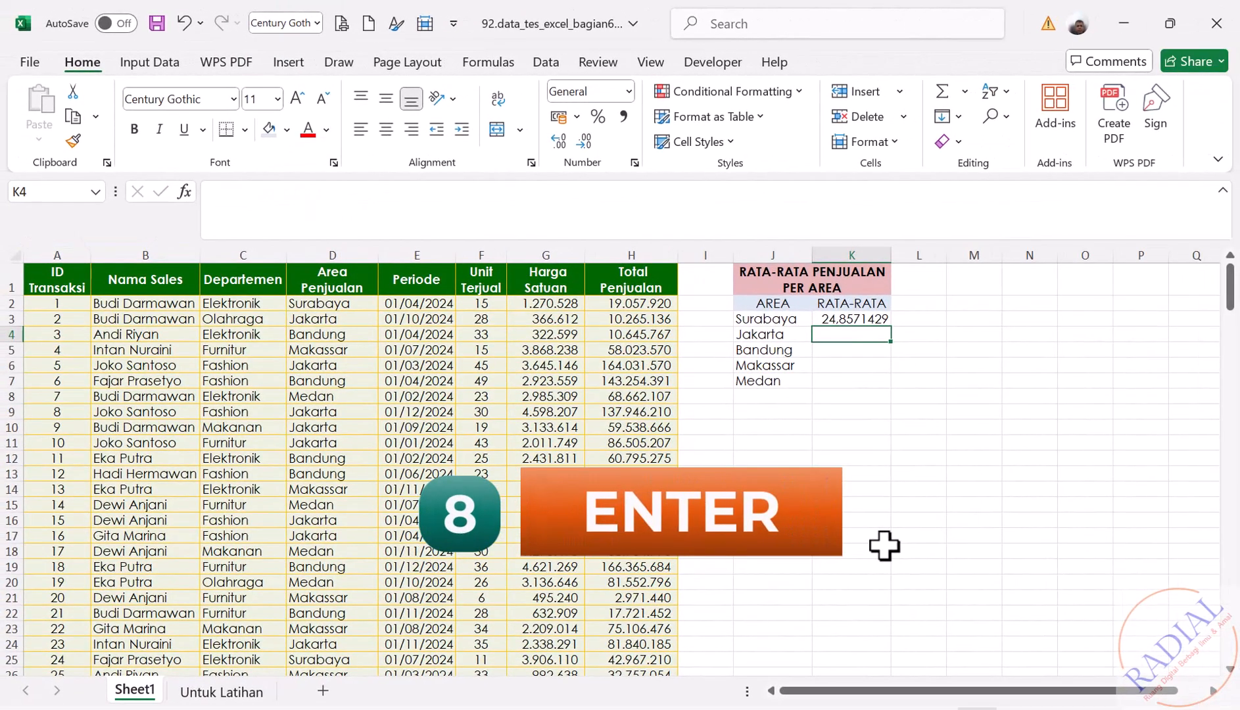
Copy the AVERAGEIF formula from K3 down to K7 and display the averages with two decimal places
left_click(869, 320)
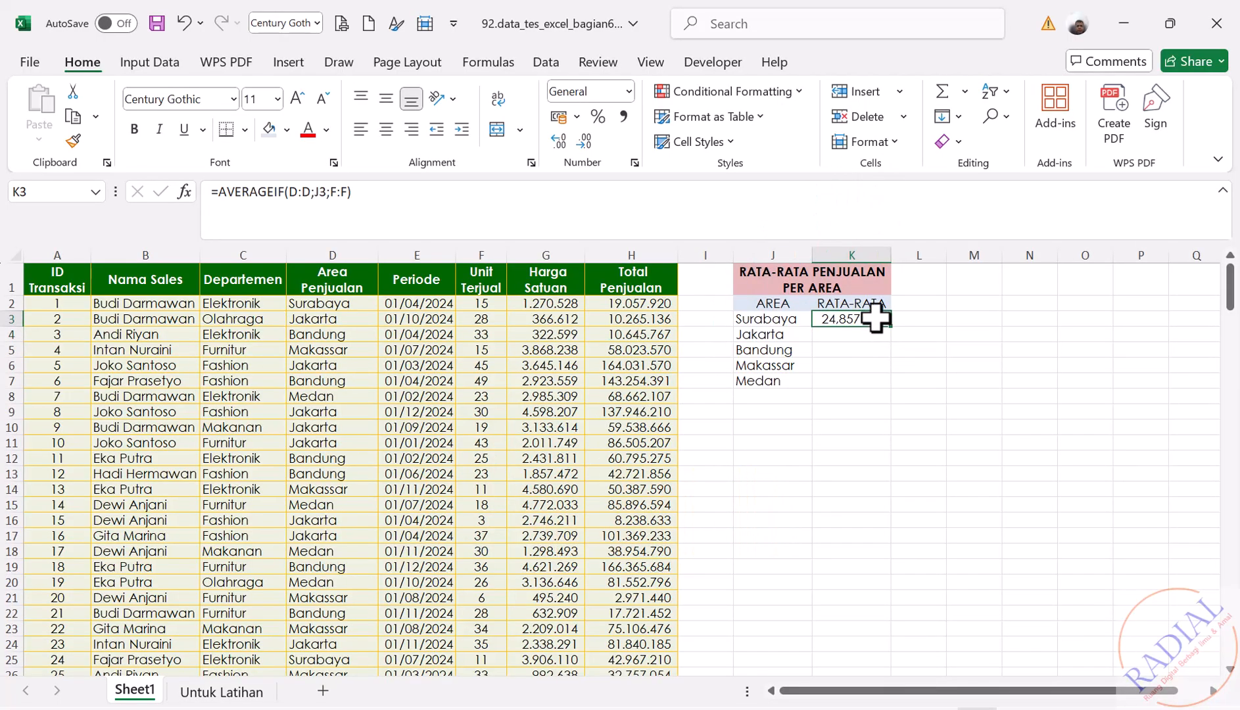
left_click_drag(892, 325, 885, 390)
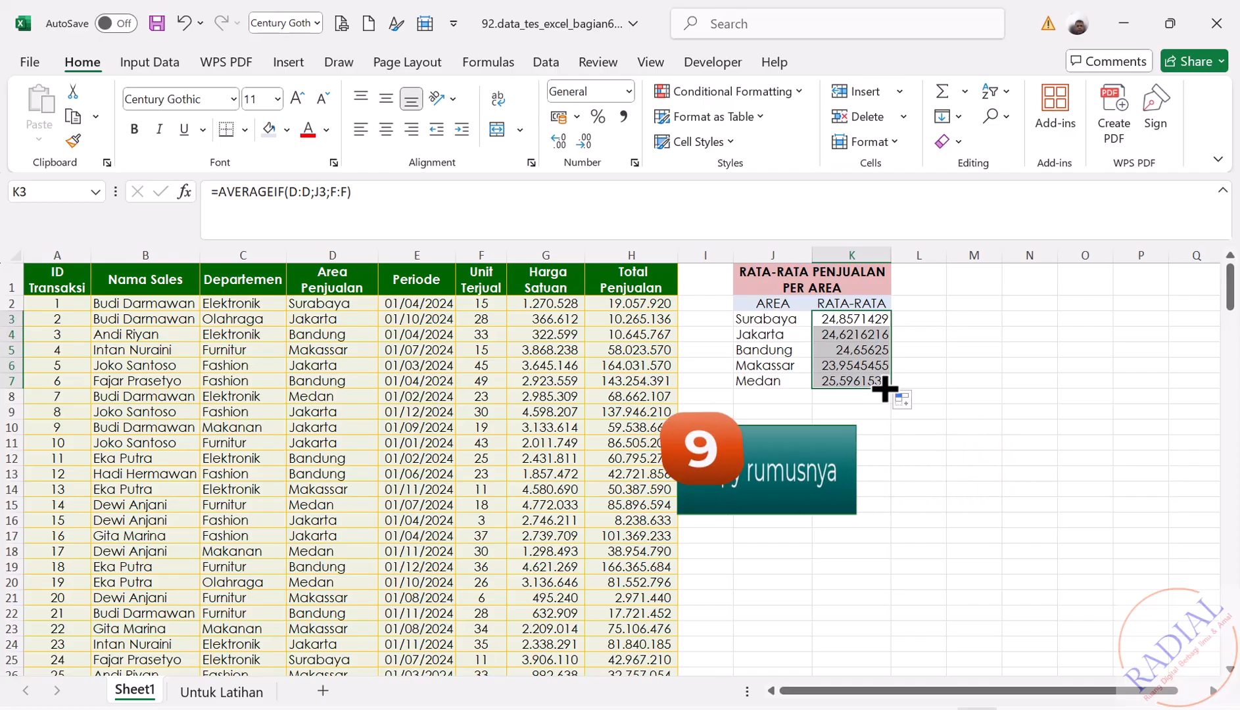
left_click(589, 148)
left_click(589, 148)
left_click(589, 147)
left_click(590, 147)
left_click(589, 148)
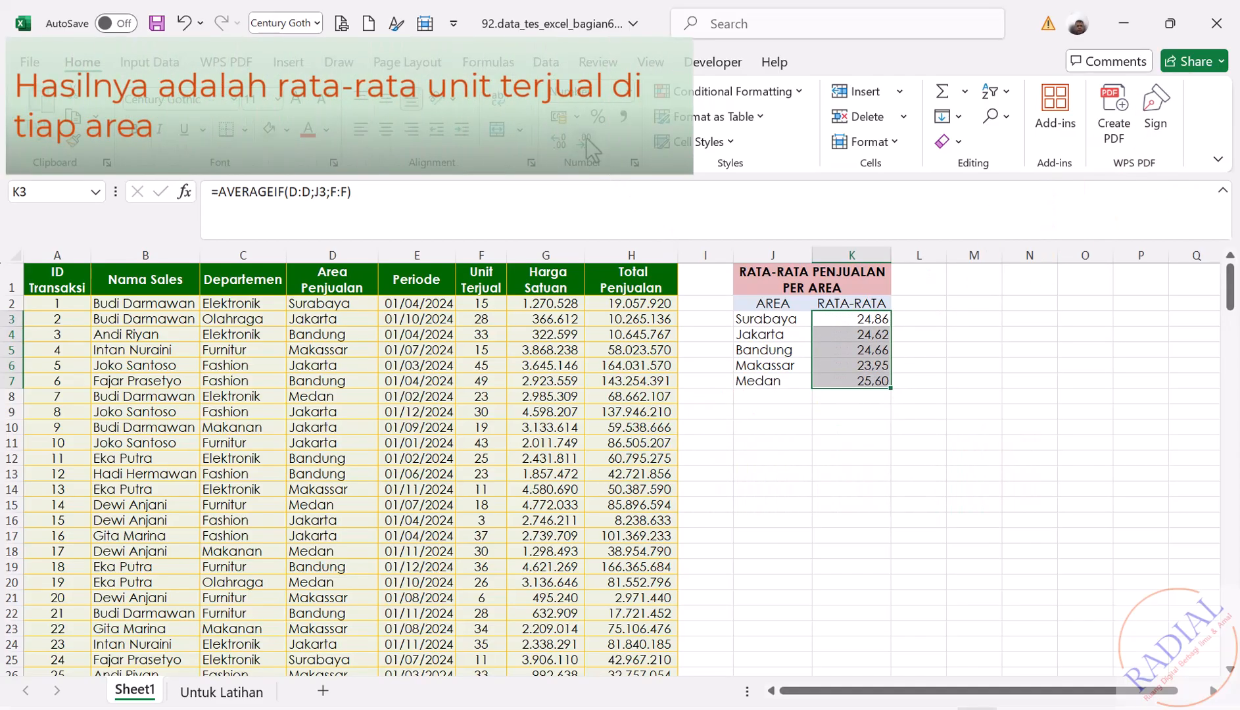
left_click(382, 132)
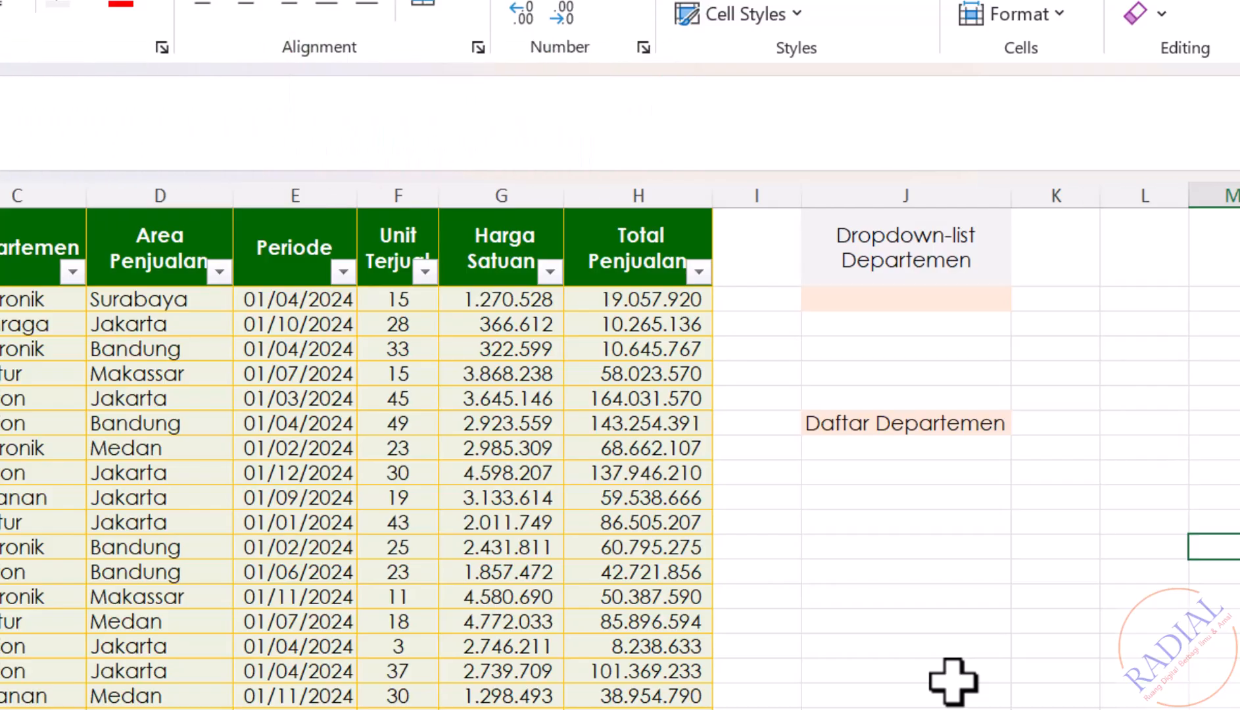
List the distinct departments below the Daftar Departemen heading by entering =UNIQUE(C2:C201) in cell J8
left_click(903, 450)
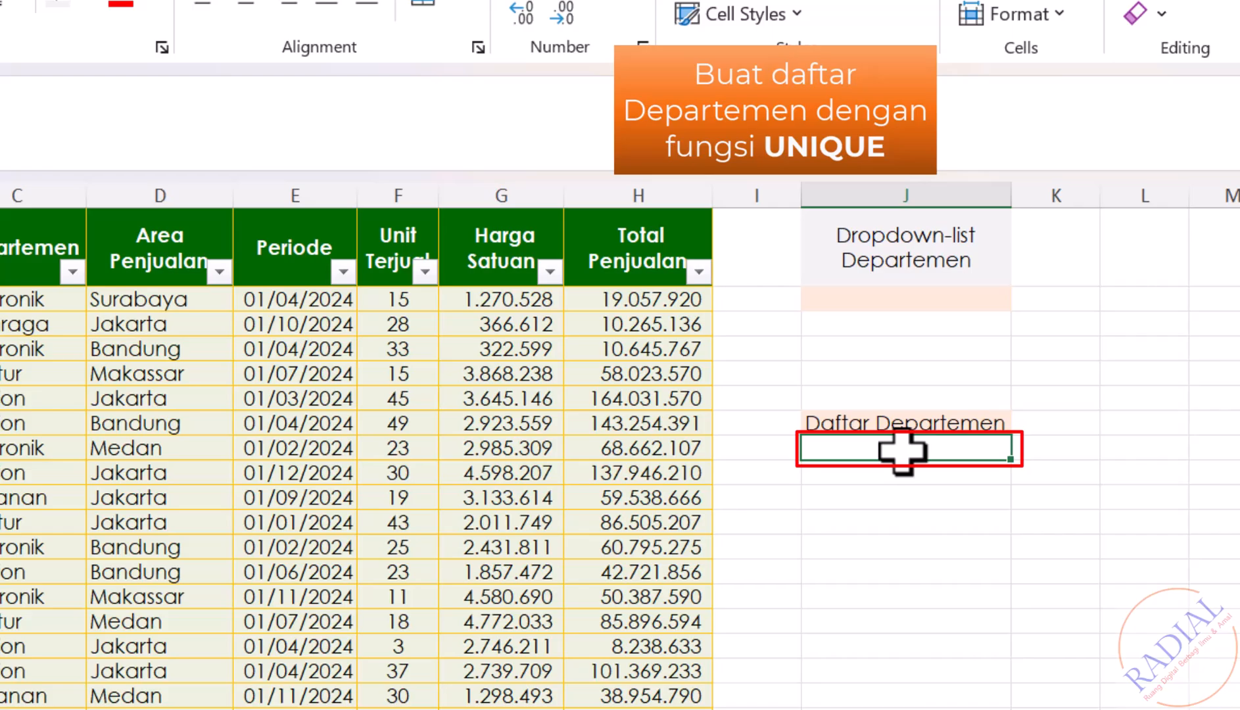
type("=UNI")
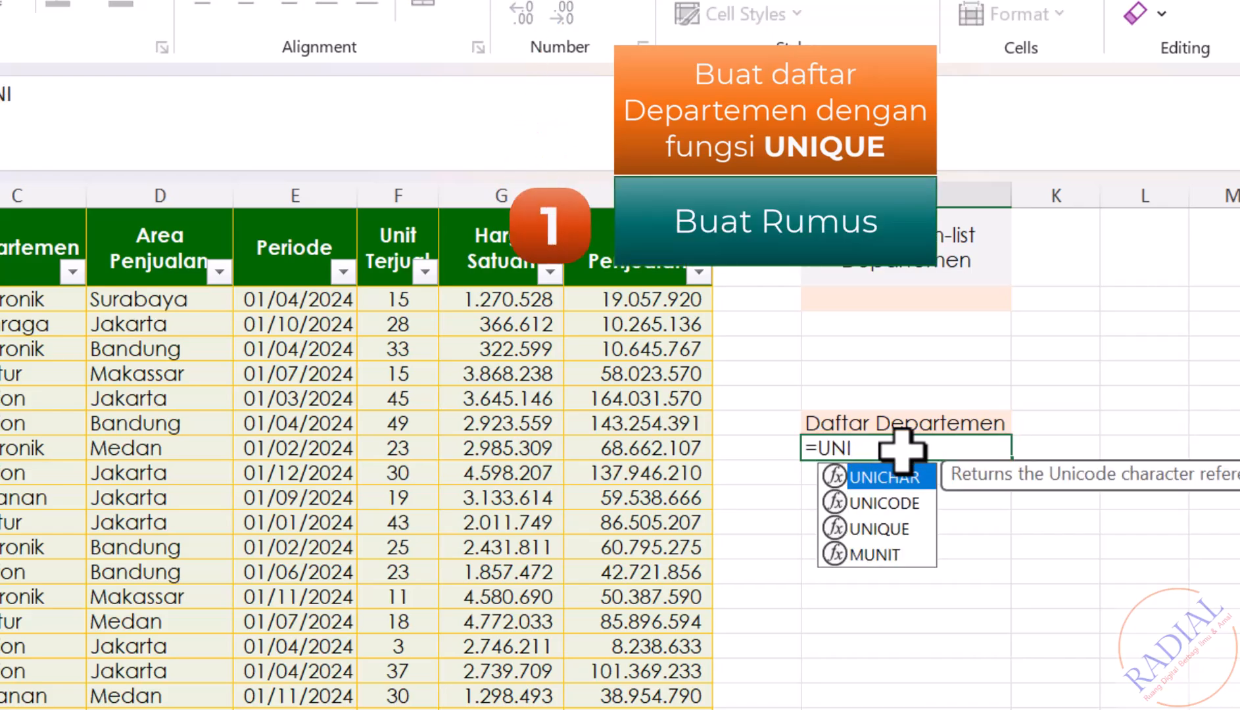
type("QUE(")
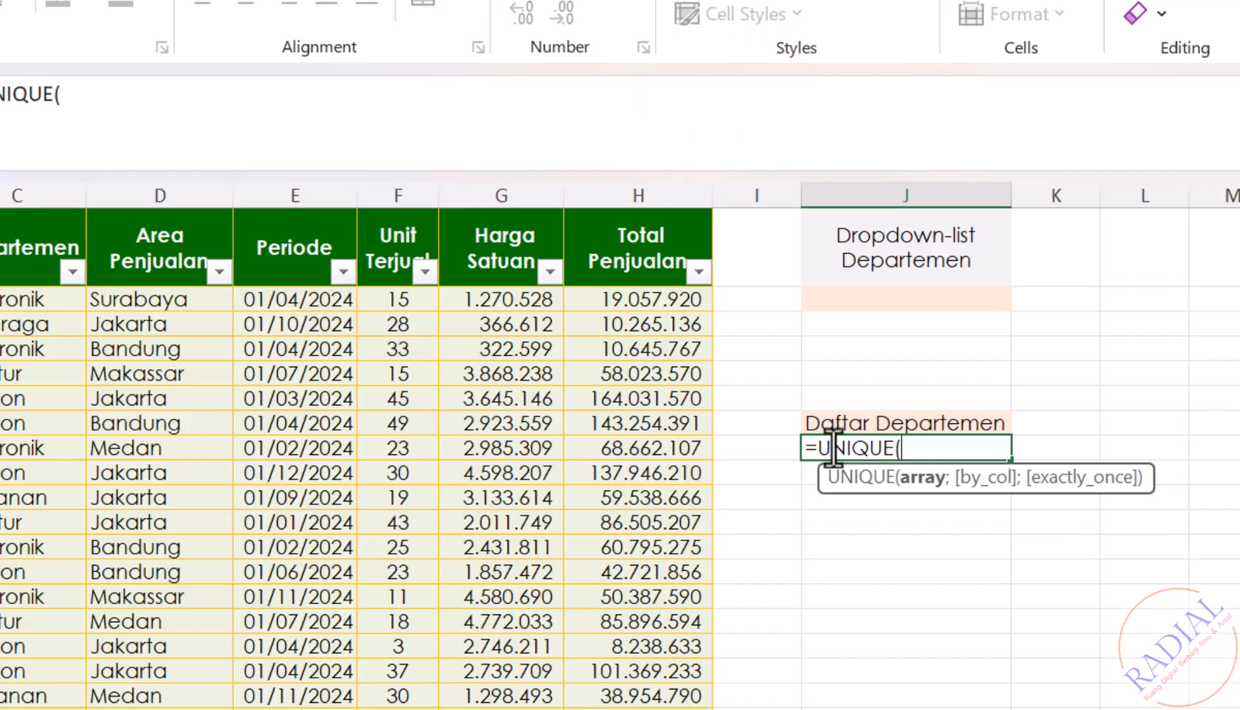
left_click_drag(33, 300, 13, 446)
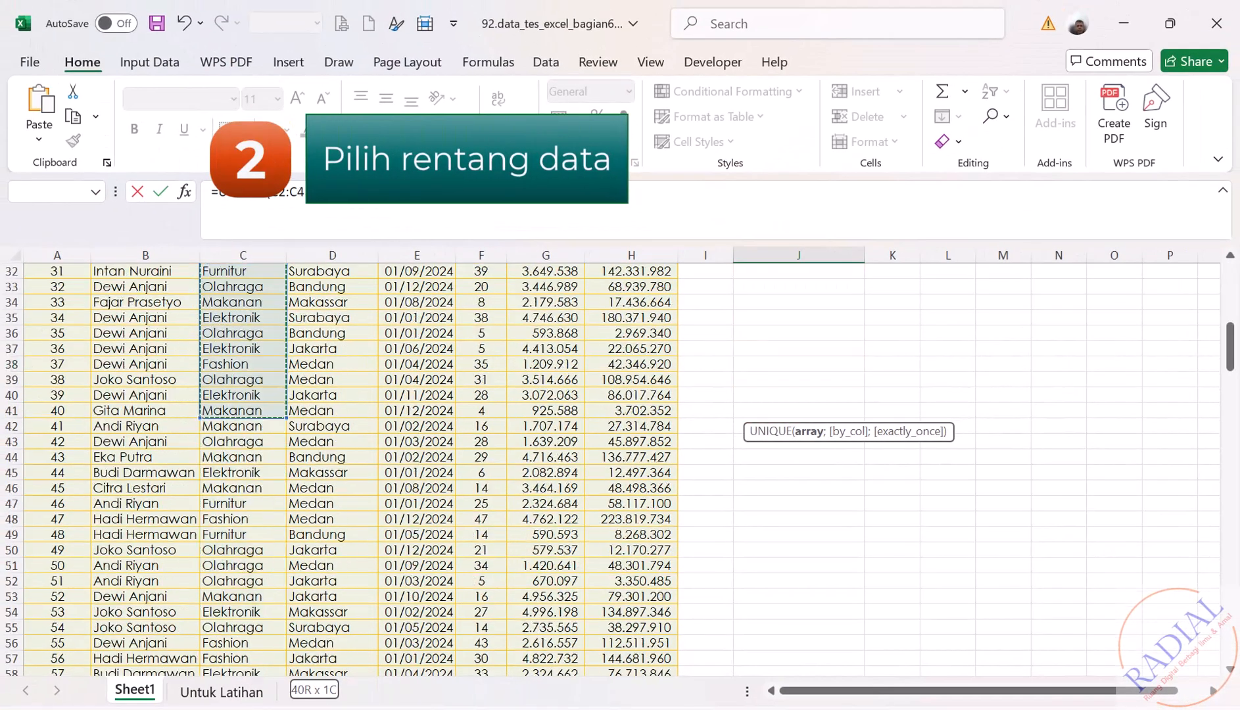
left_click_drag(263, 671, 255, 643)
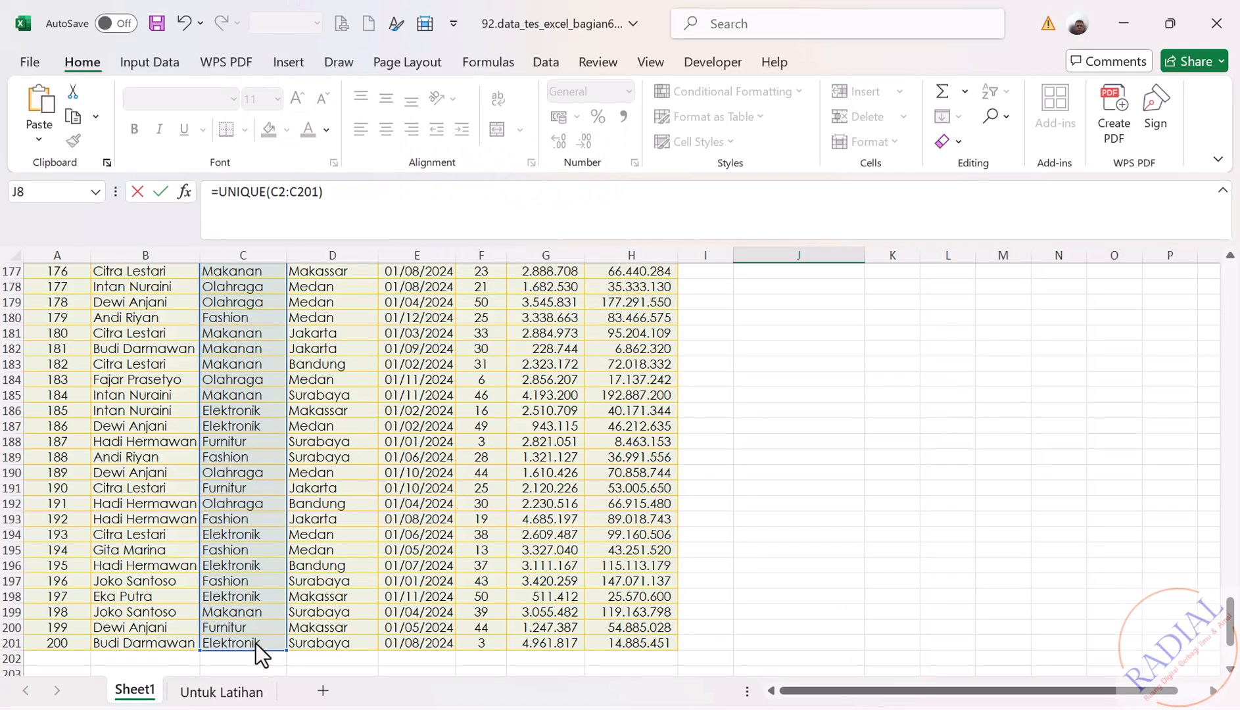
key("Return")
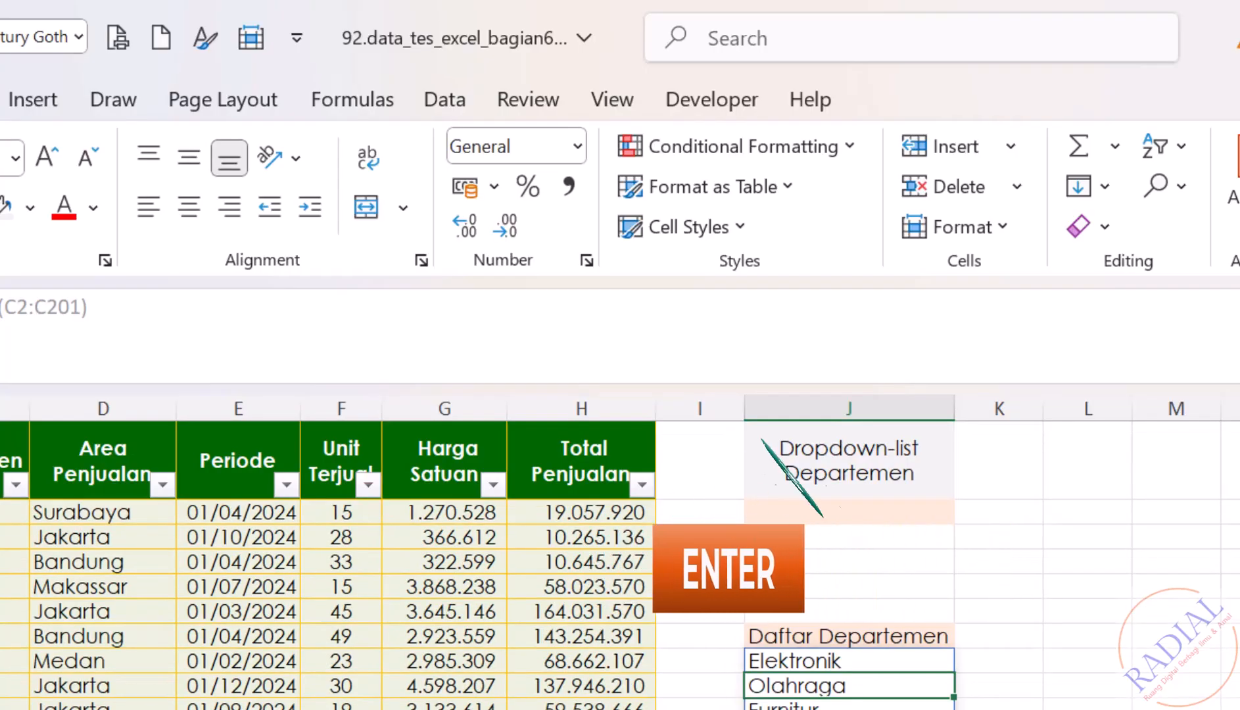
Add a List data validation to the cell under Dropdown-list Departemen, with =$J$8:$J$12 as its source
left_click(871, 518)
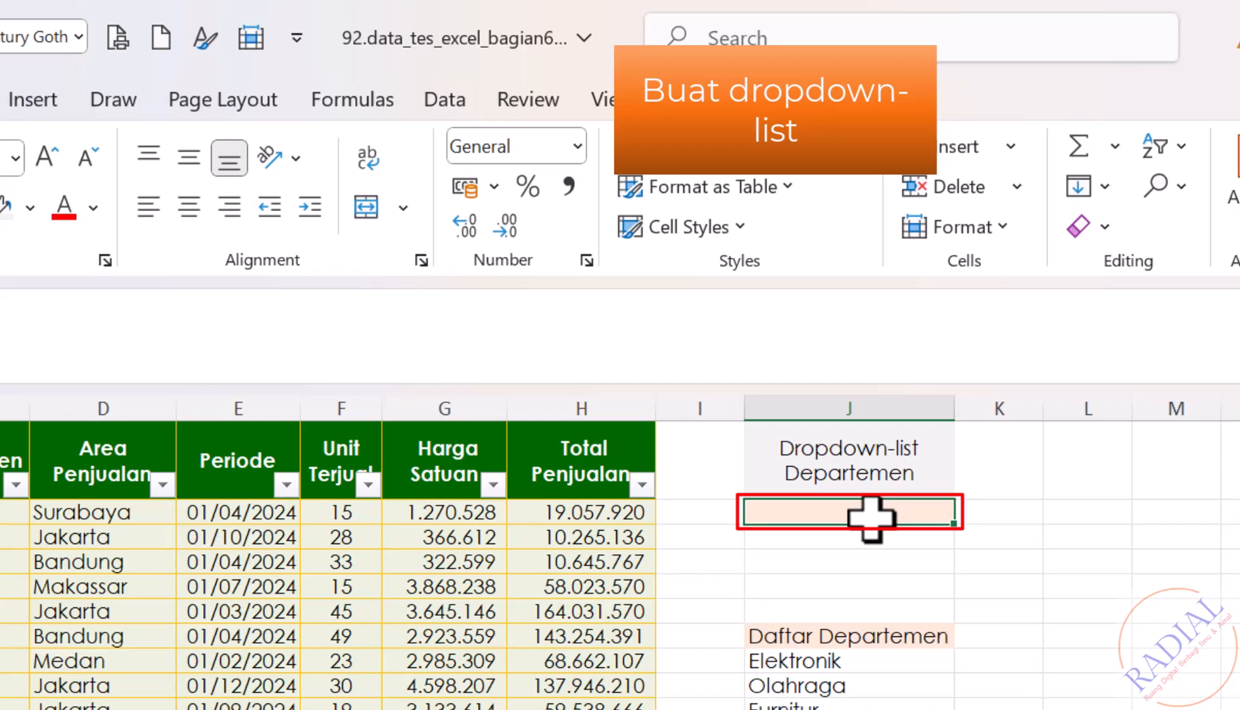
left_click(450, 104)
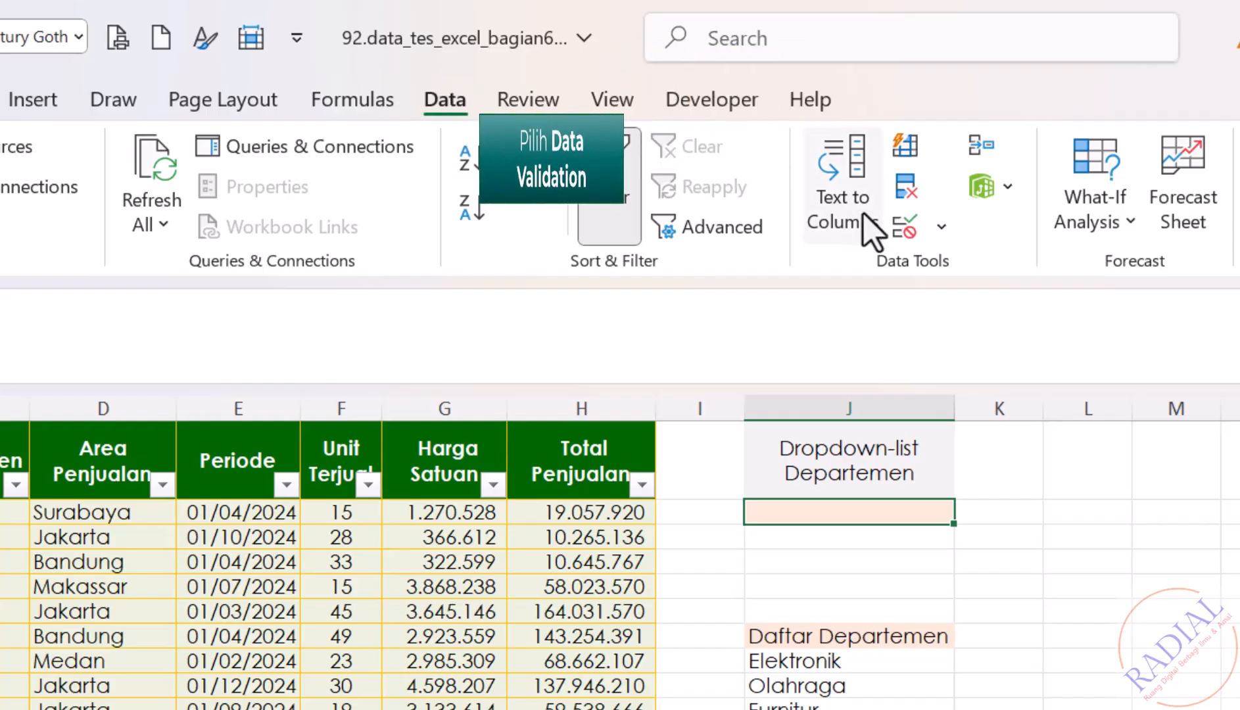
left_click(904, 228)
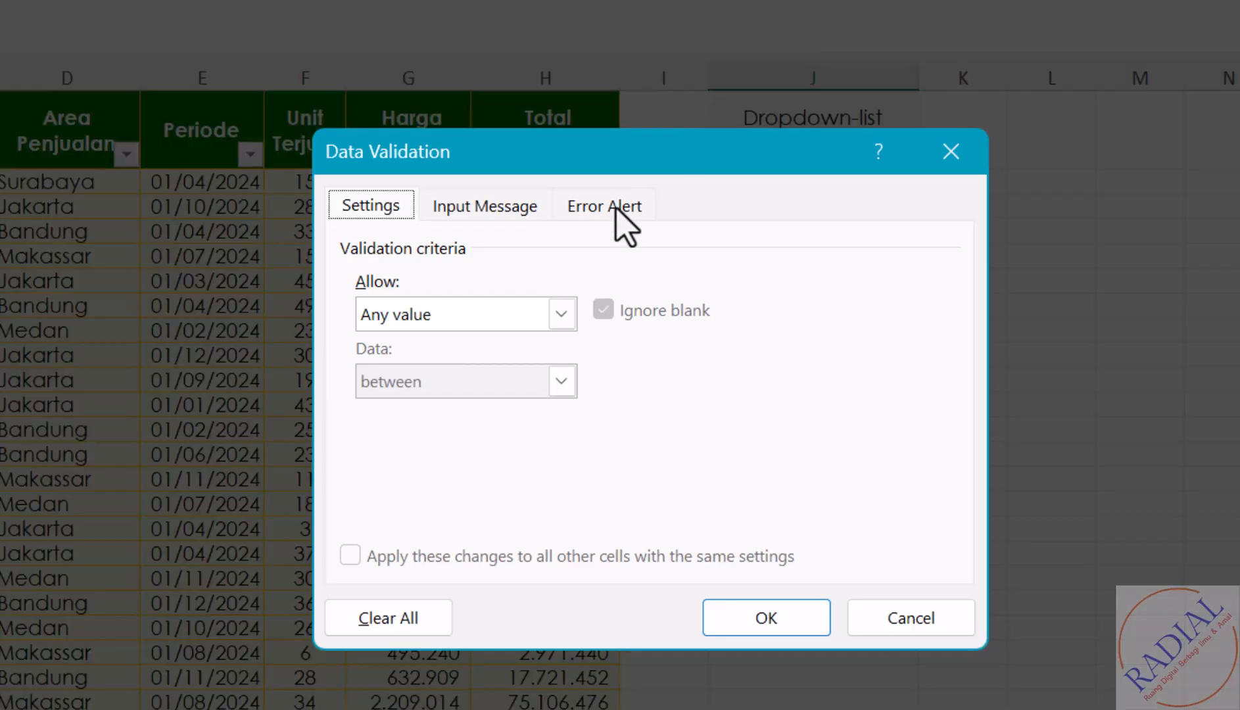
left_click(562, 315)
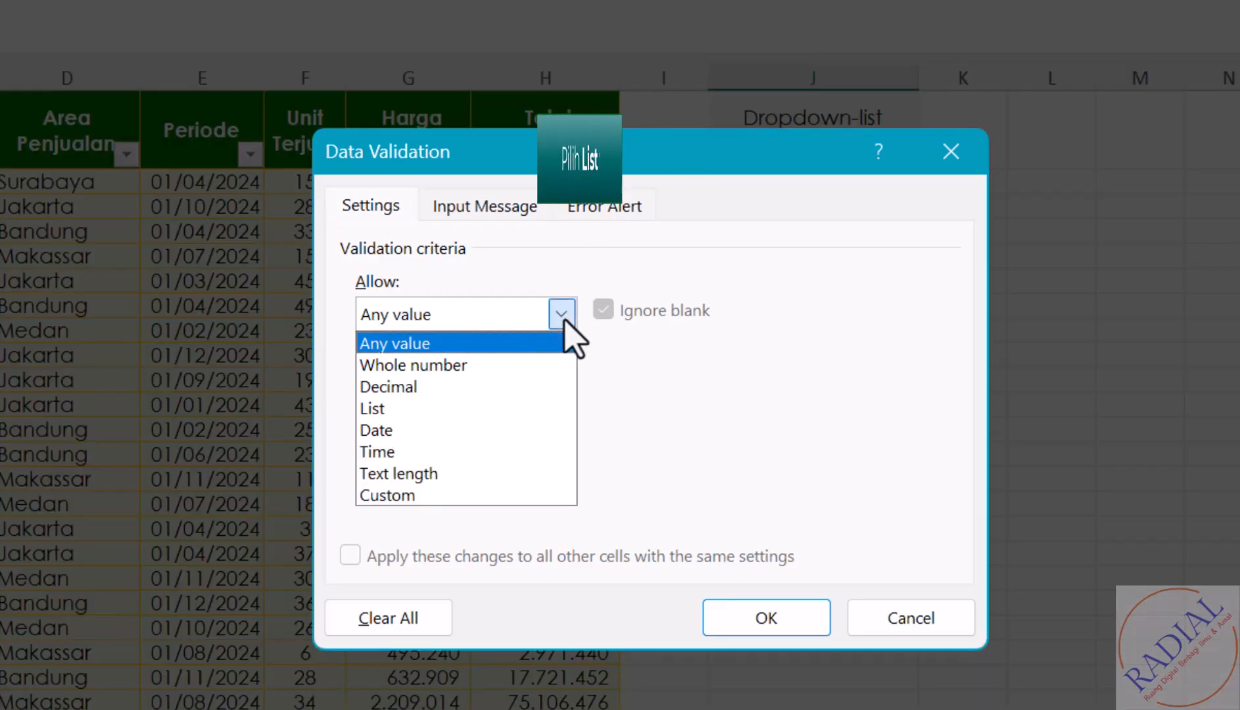
left_click(408, 410)
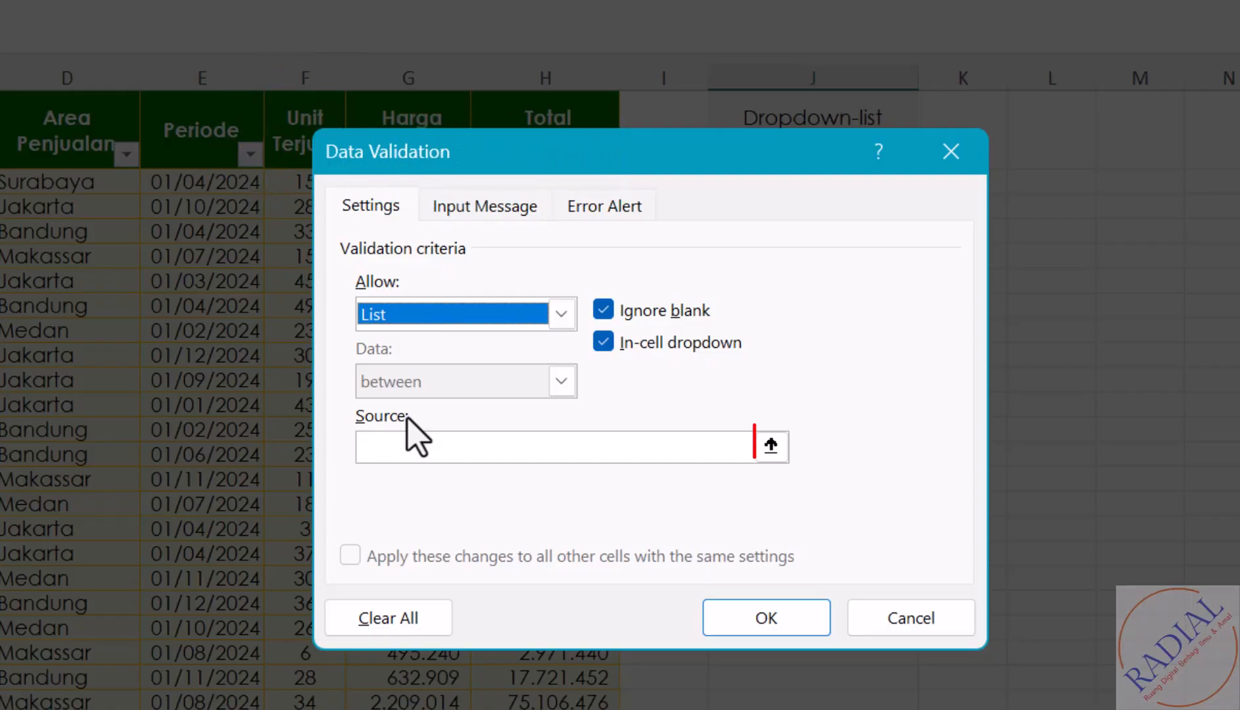
left_click(772, 447)
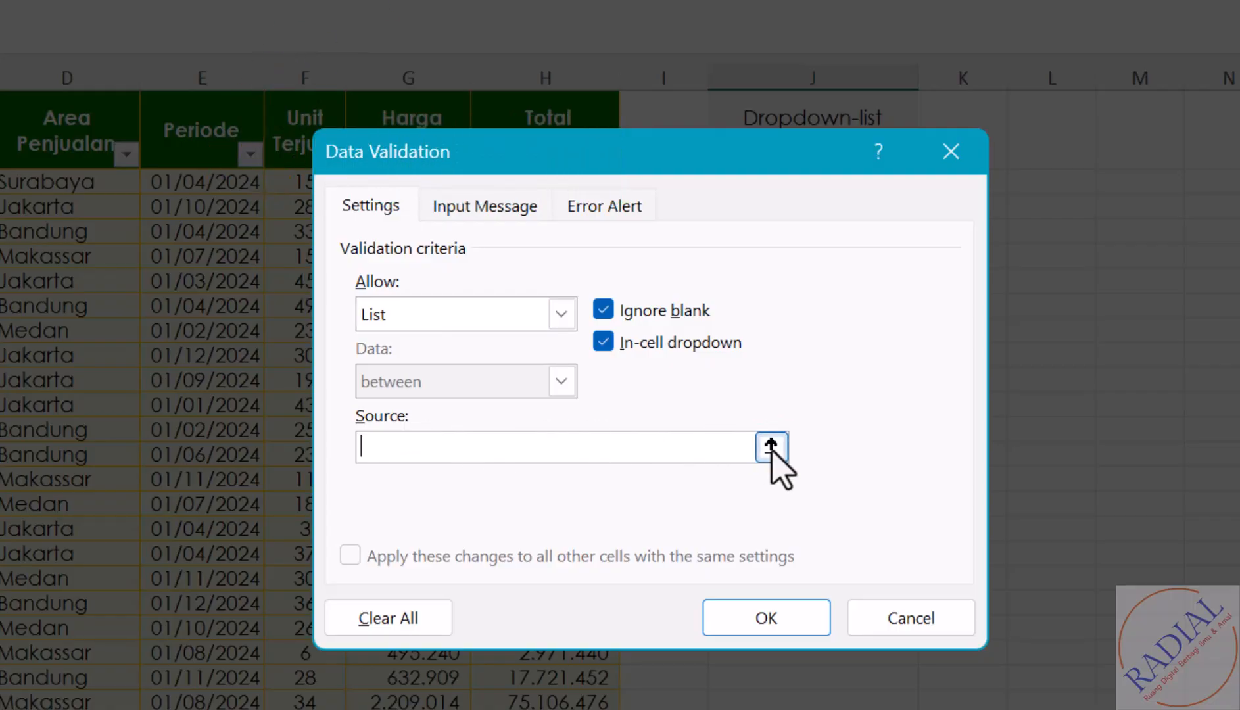
left_click_drag(779, 341, 779, 421)
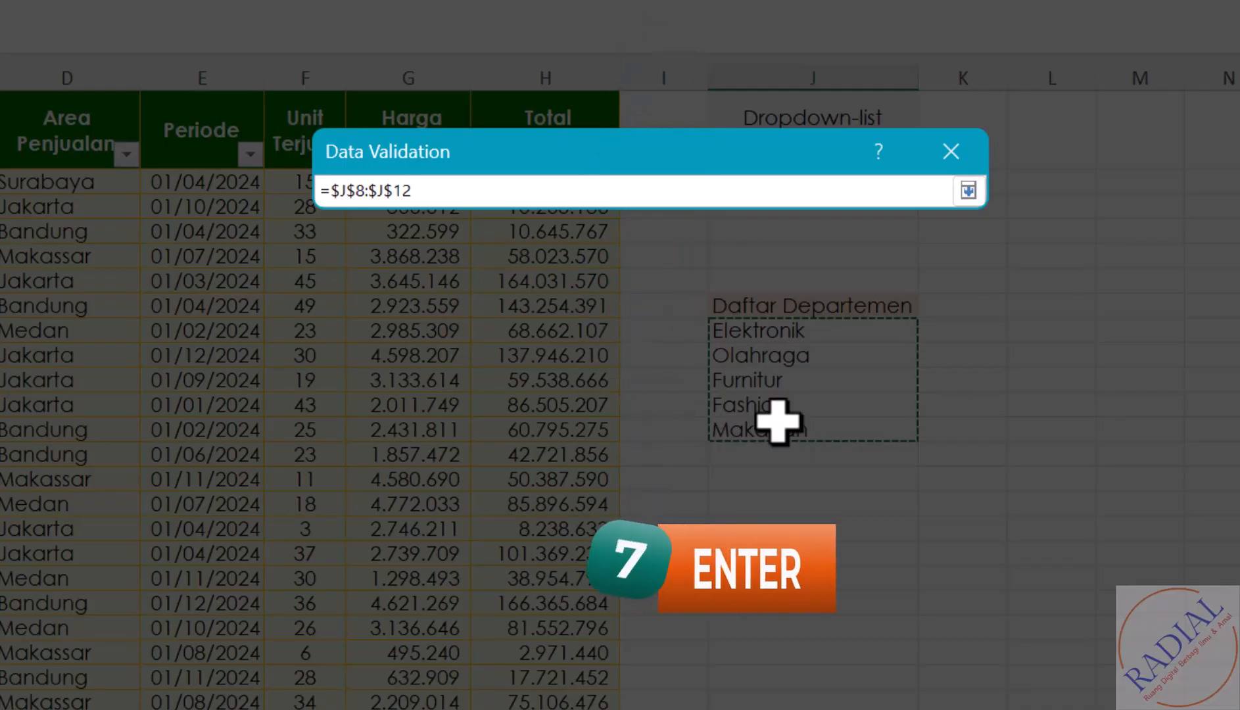
key("Return")
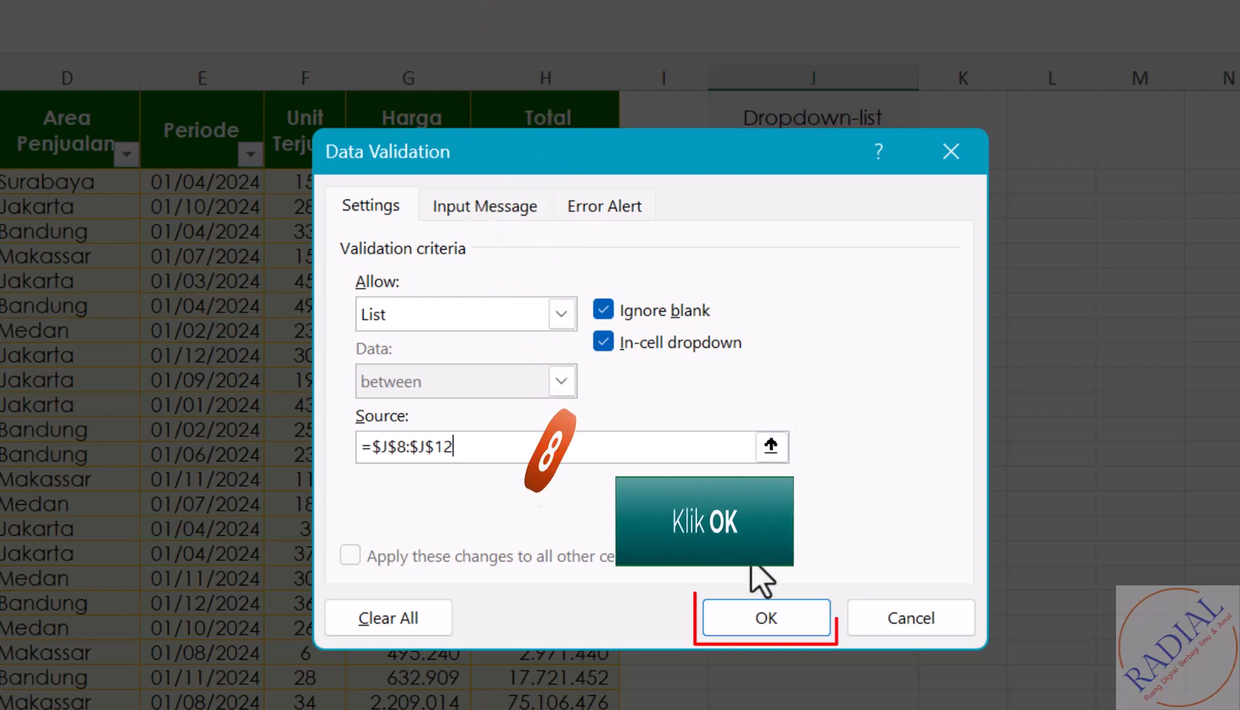
left_click(767, 619)
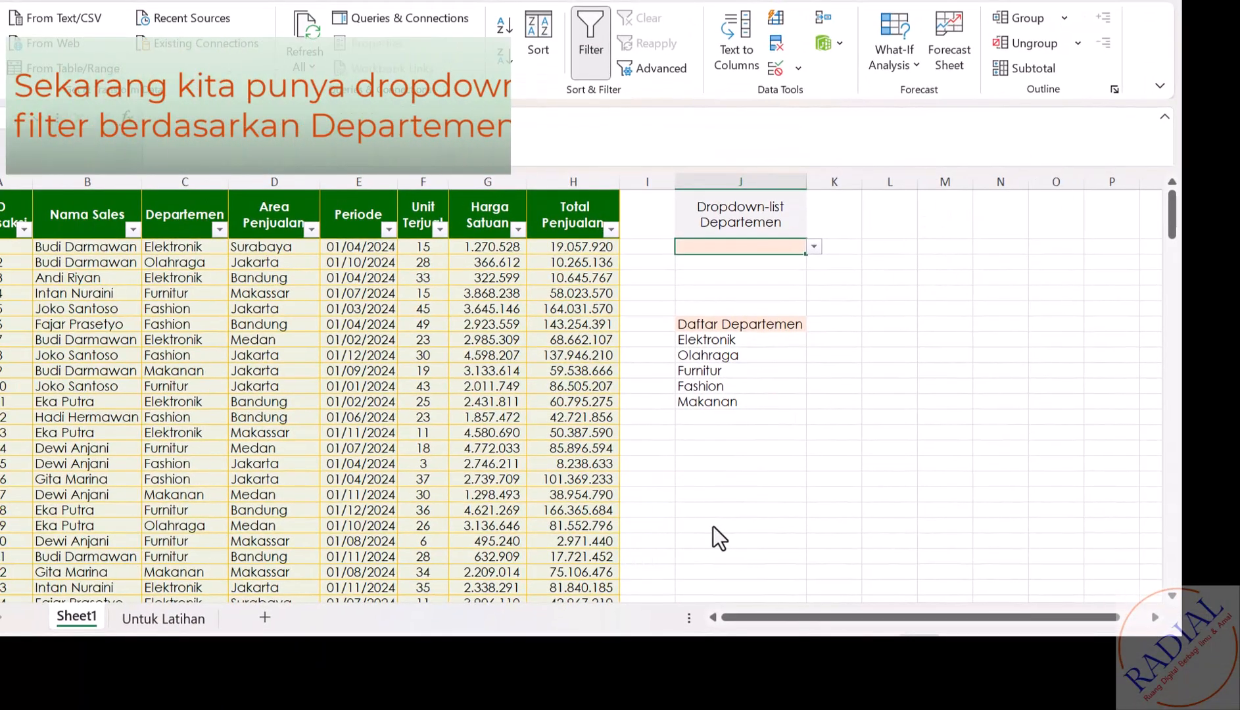
Try the department dropdown in J2 by choosing Olahraga, Furnitur, Fashion and Makanan in turn
left_click(816, 248)
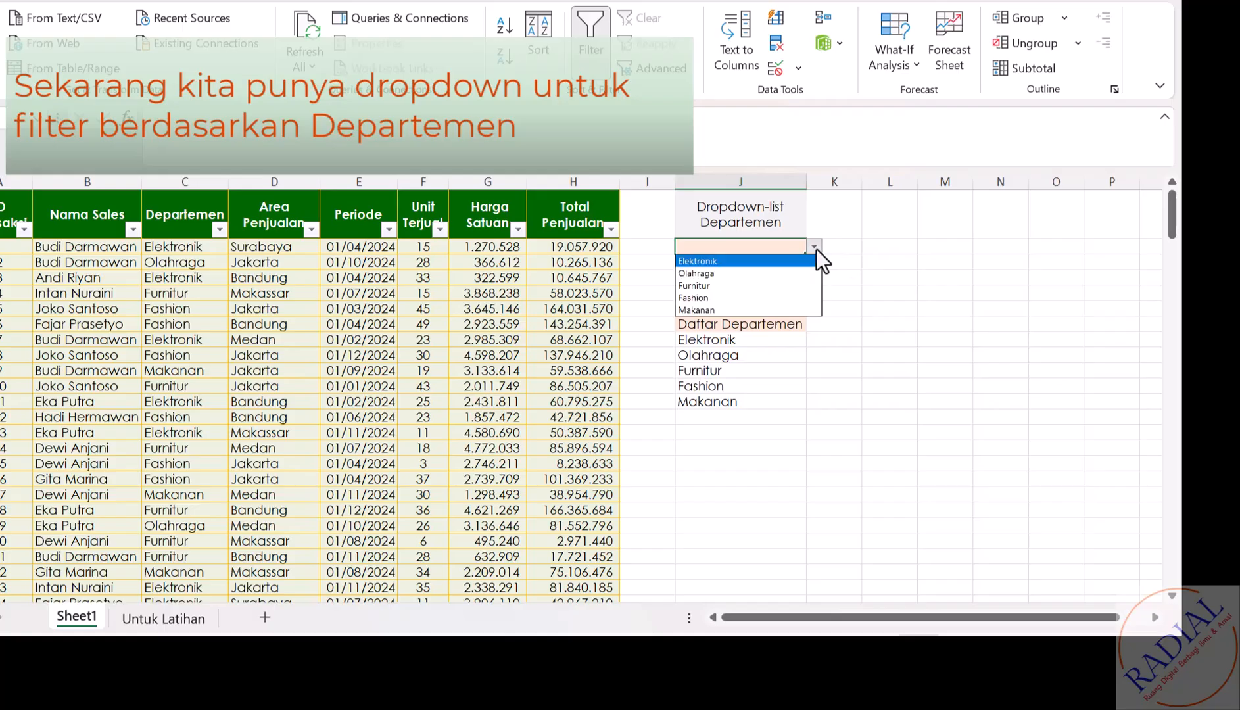
left_click(724, 275)
left_click(816, 248)
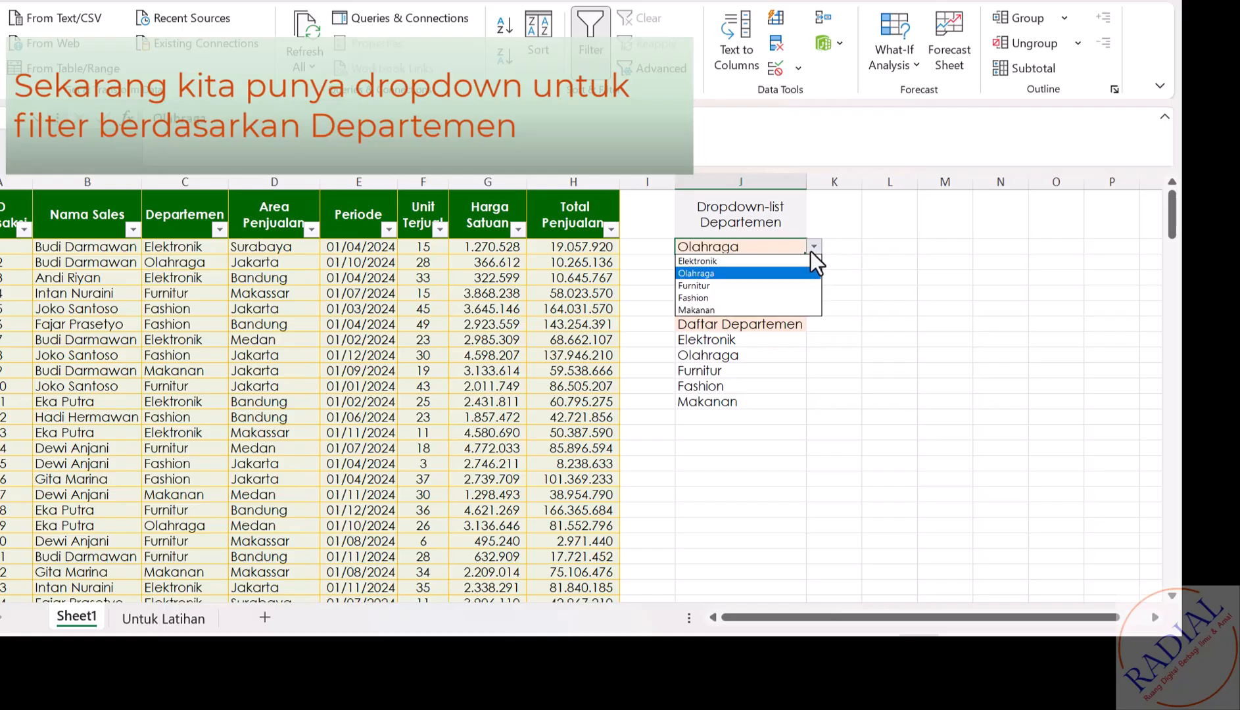
left_click(720, 286)
left_click(816, 248)
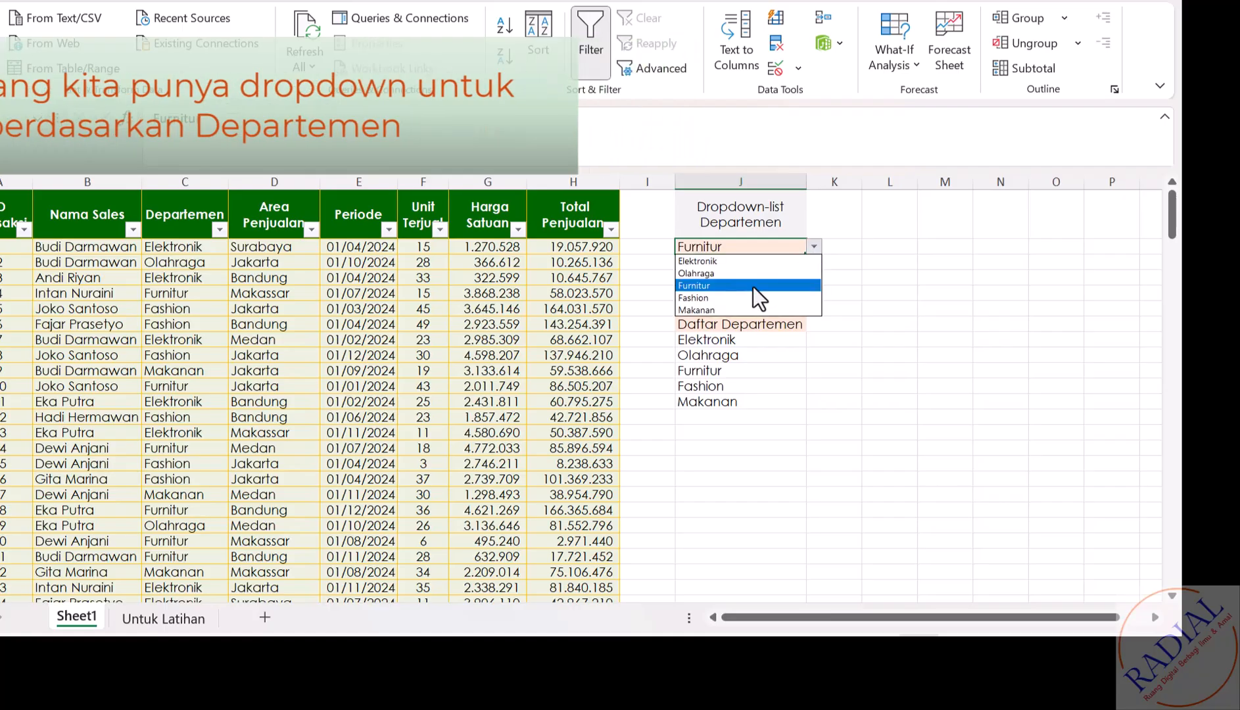
left_click(723, 298)
left_click(819, 252)
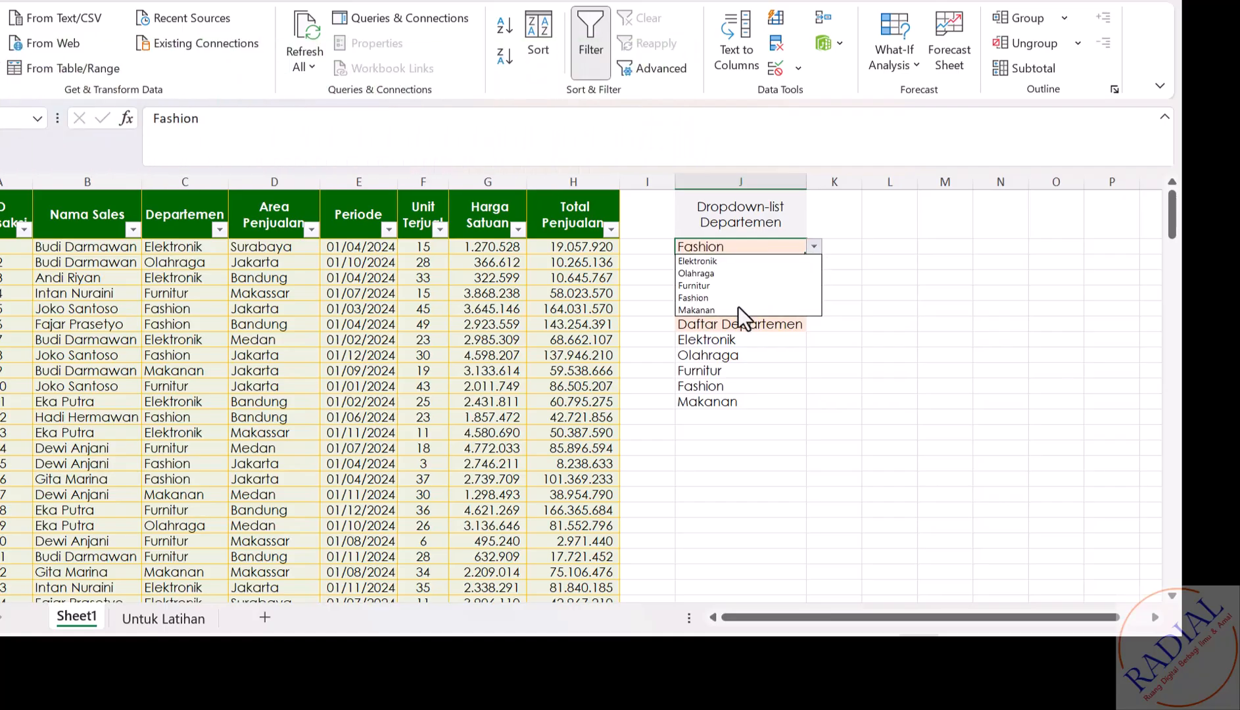
left_click(706, 315)
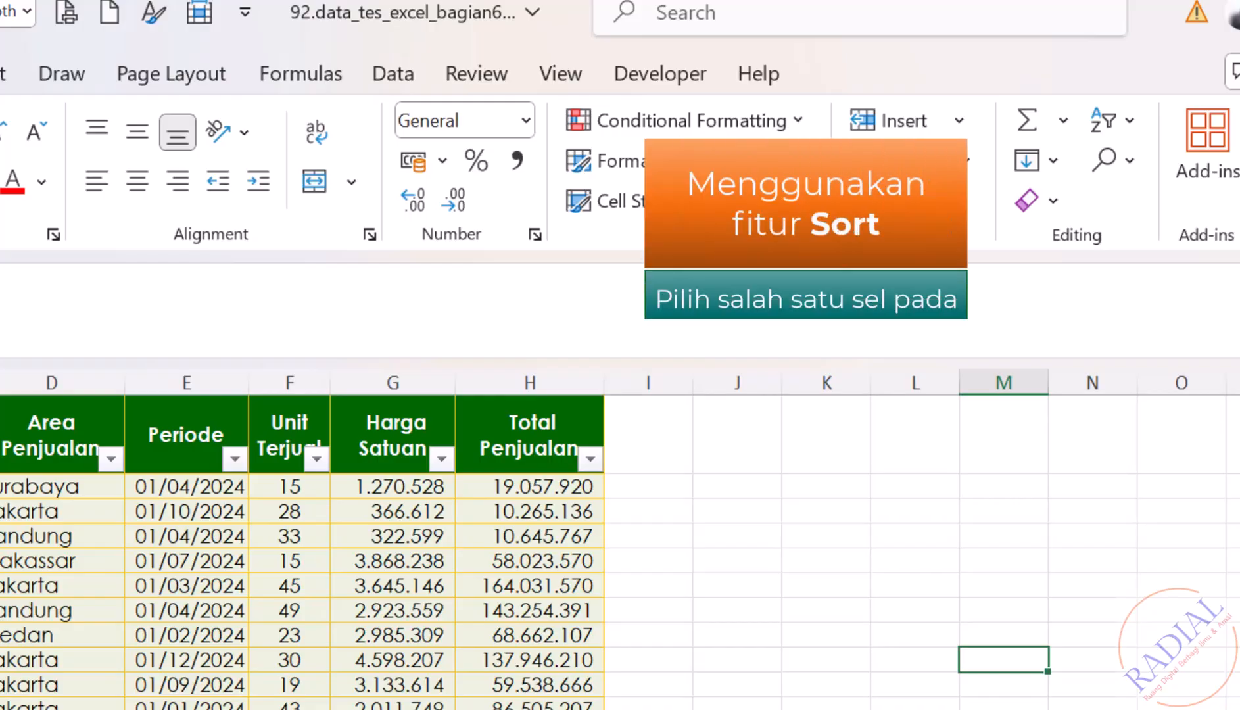
Sort the sales data by Total Penjualan from largest to smallest
left_click(516, 494)
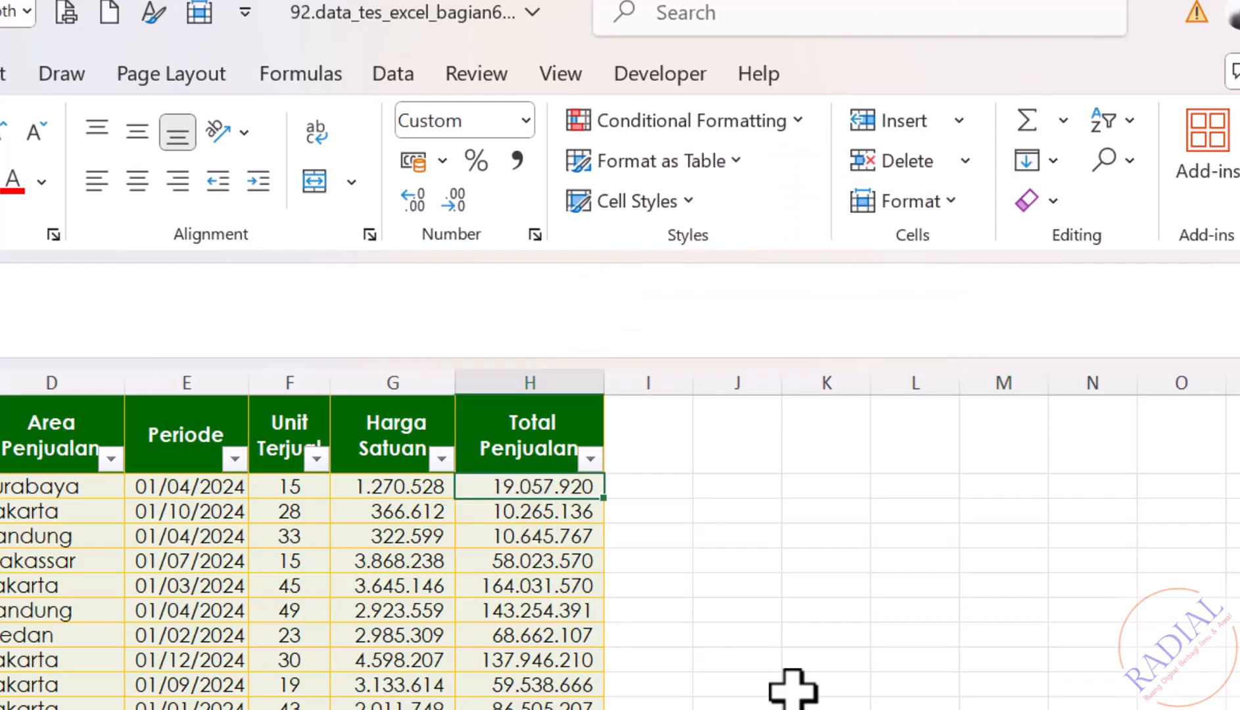
left_click(391, 75)
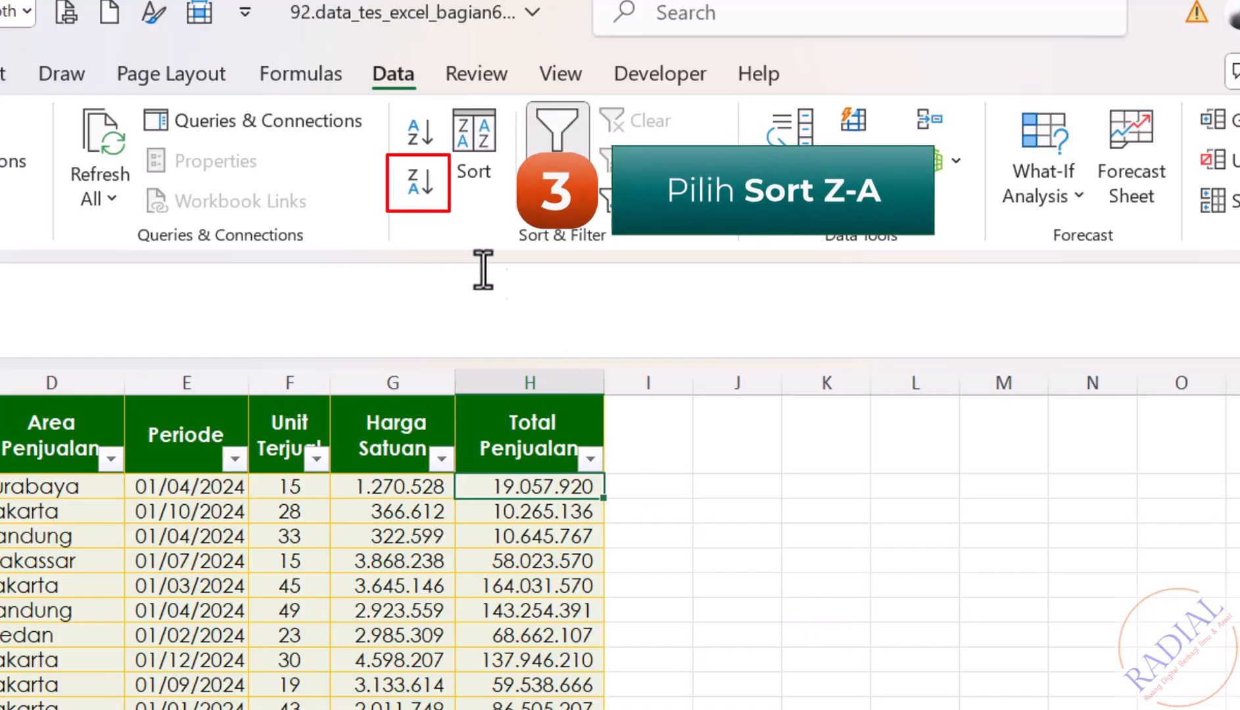
left_click(421, 177)
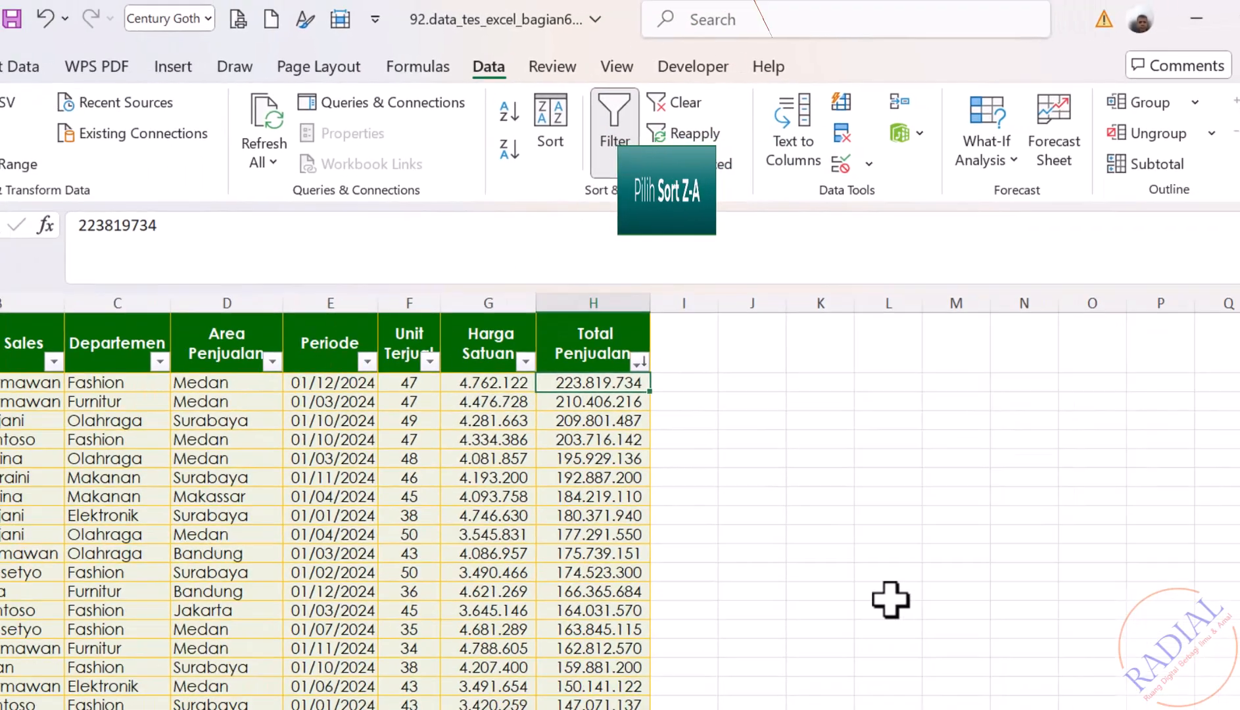
left_click(891, 602)
Highlight the three largest transactions, A2:H4, with a green fill
left_click_drag(66, 323, 635, 349)
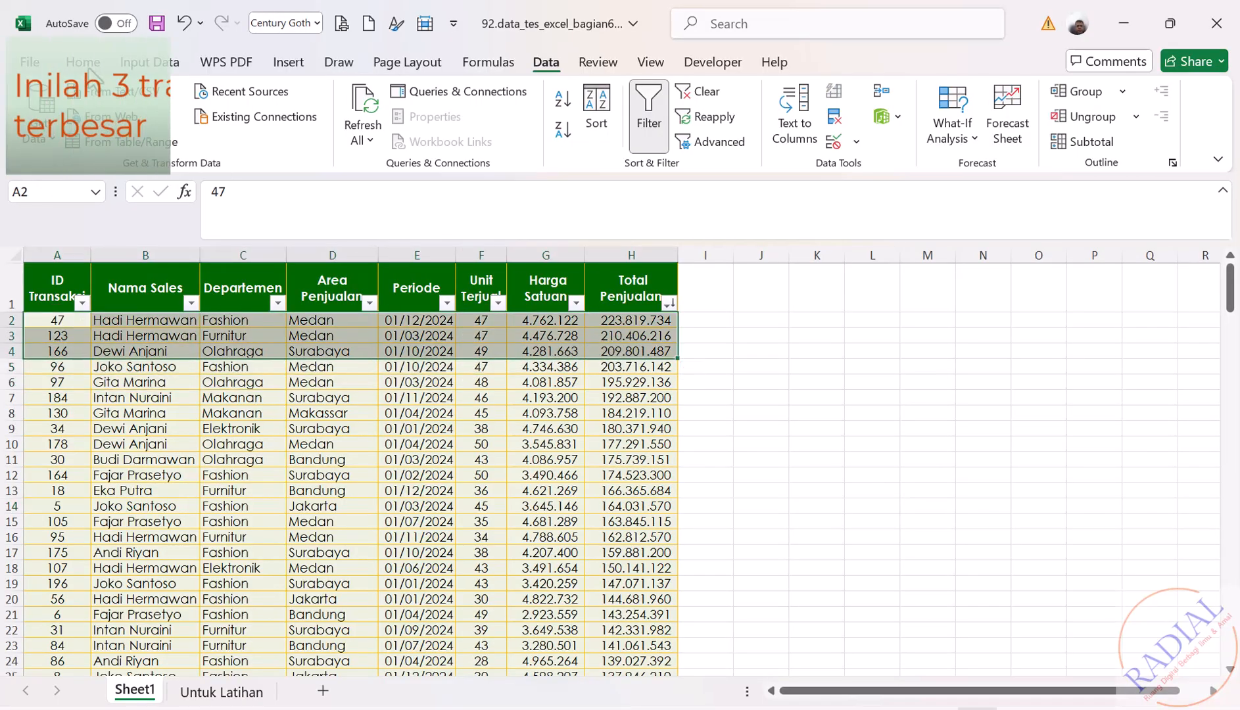
left_click(267, 136)
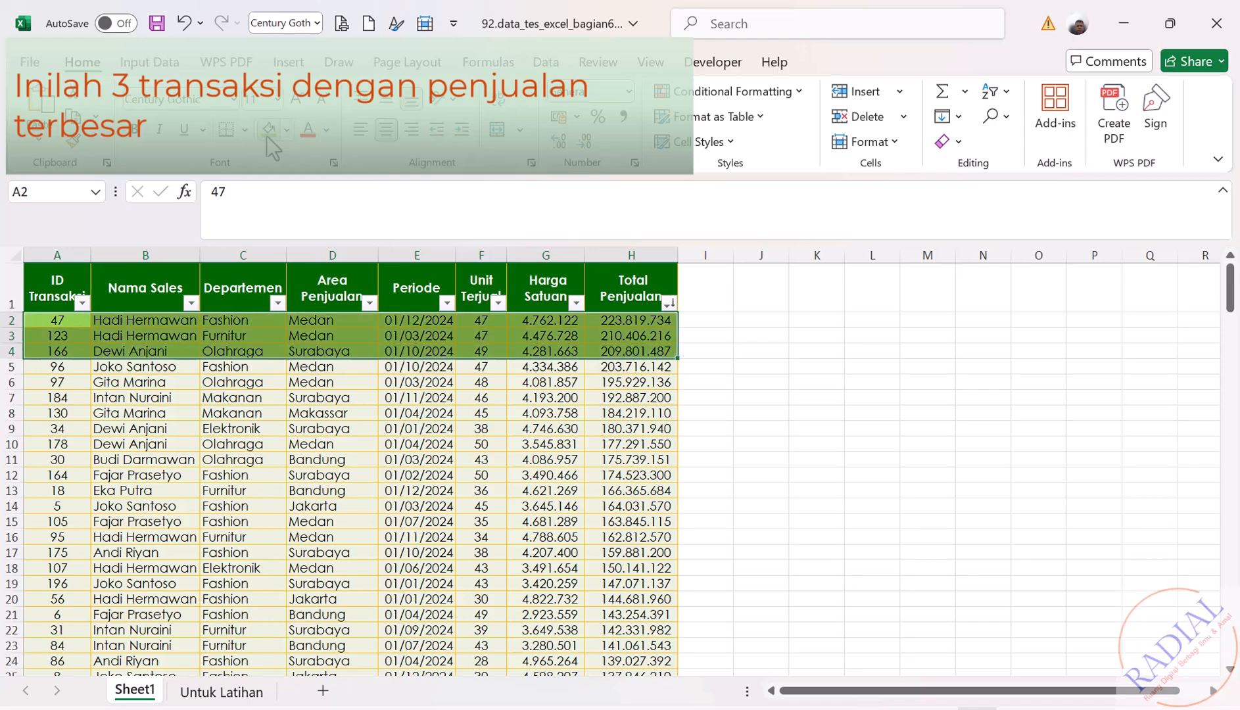
left_click(777, 462)
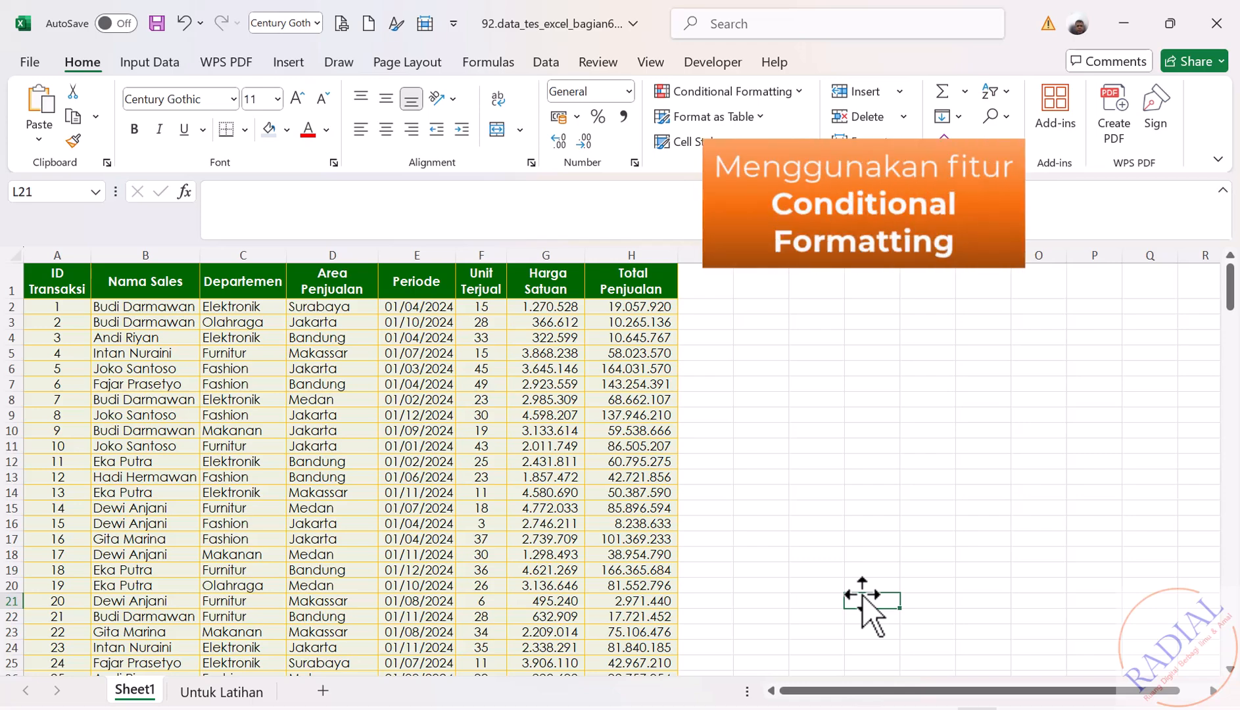
Start a new conditional formatting rule for data rows A2:H201 that uses a formula to determine which cells to format
left_click_drag(66, 307, 638, 597)
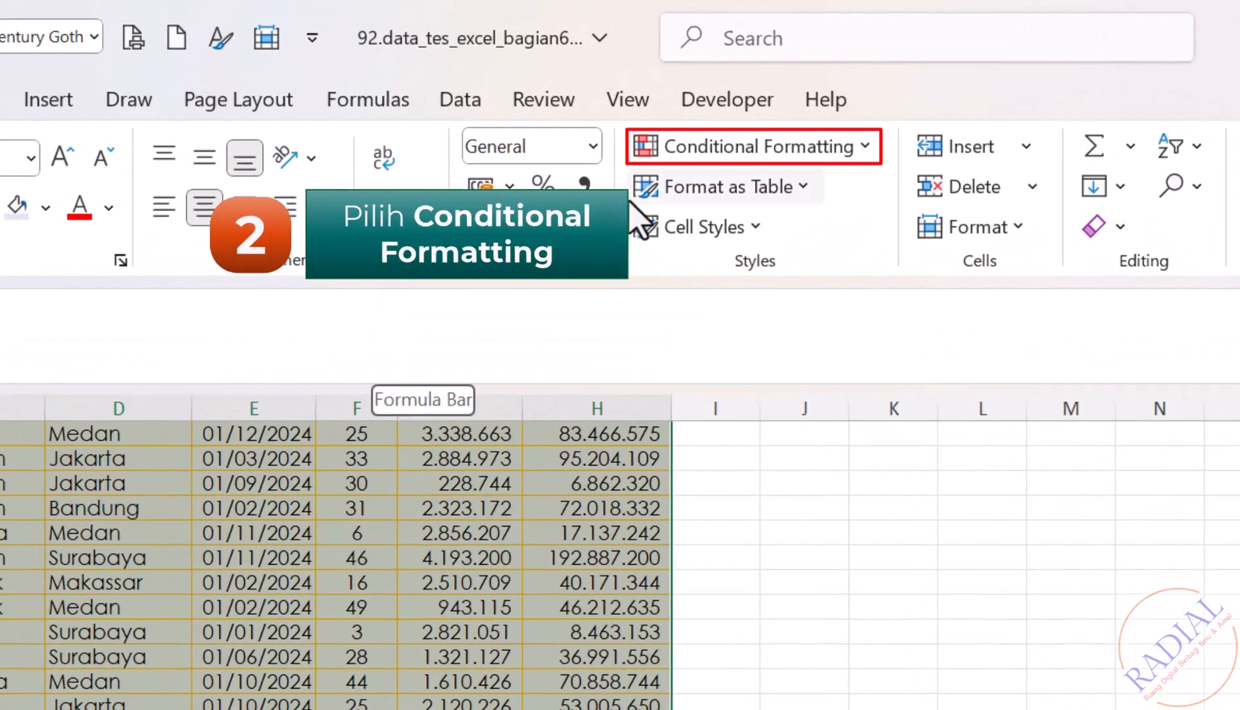
left_click(740, 146)
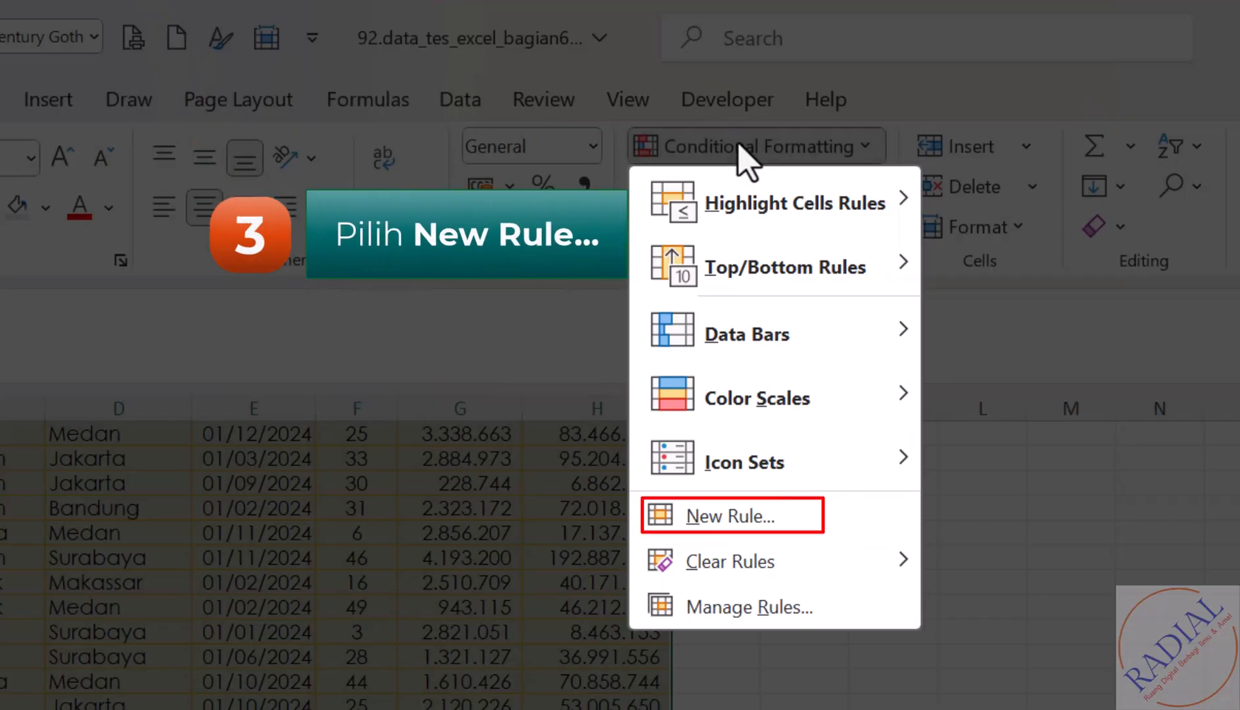
left_click(731, 523)
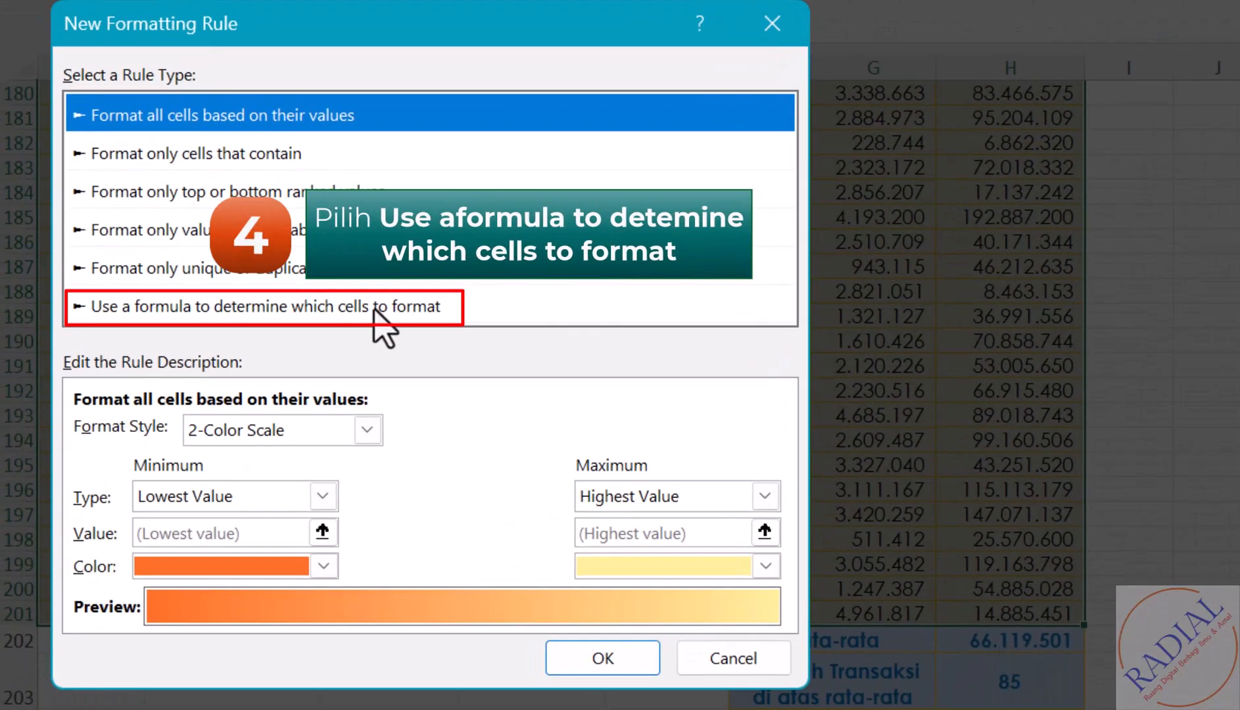
left_click(373, 309)
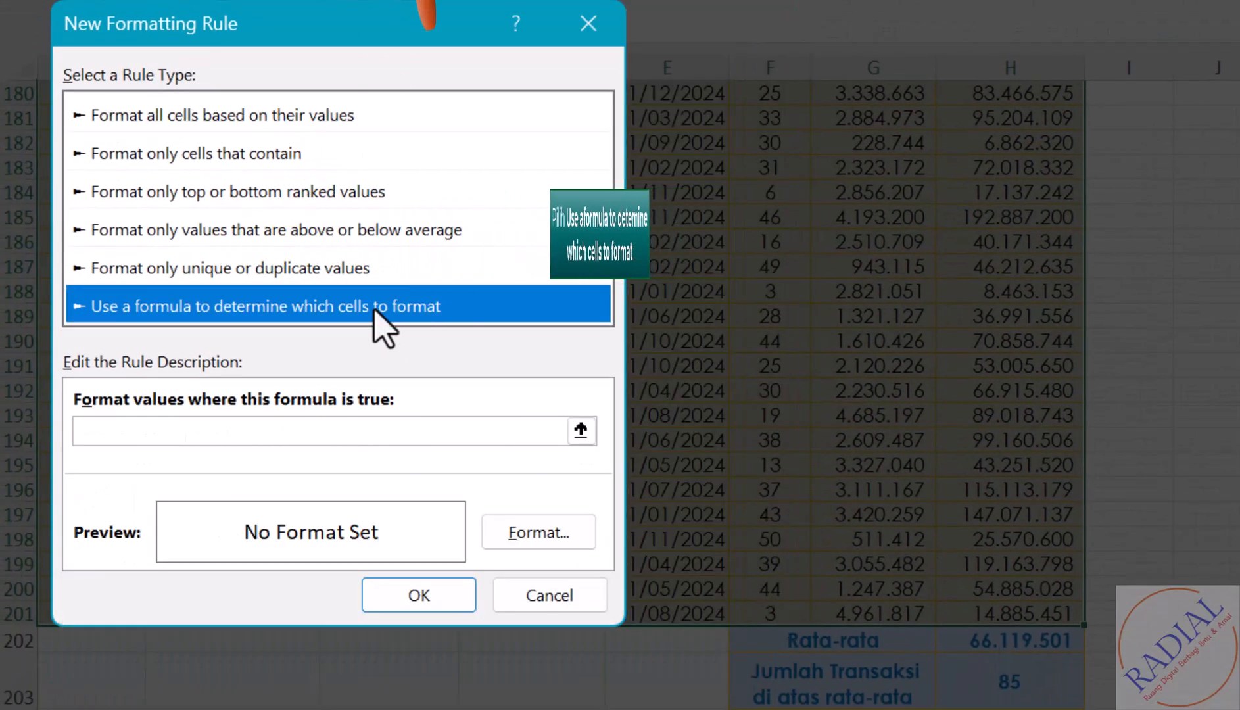
Enter =$H2>50000000 as the rule's formula, keeping only column H absolute
left_click(161, 440)
type("=")
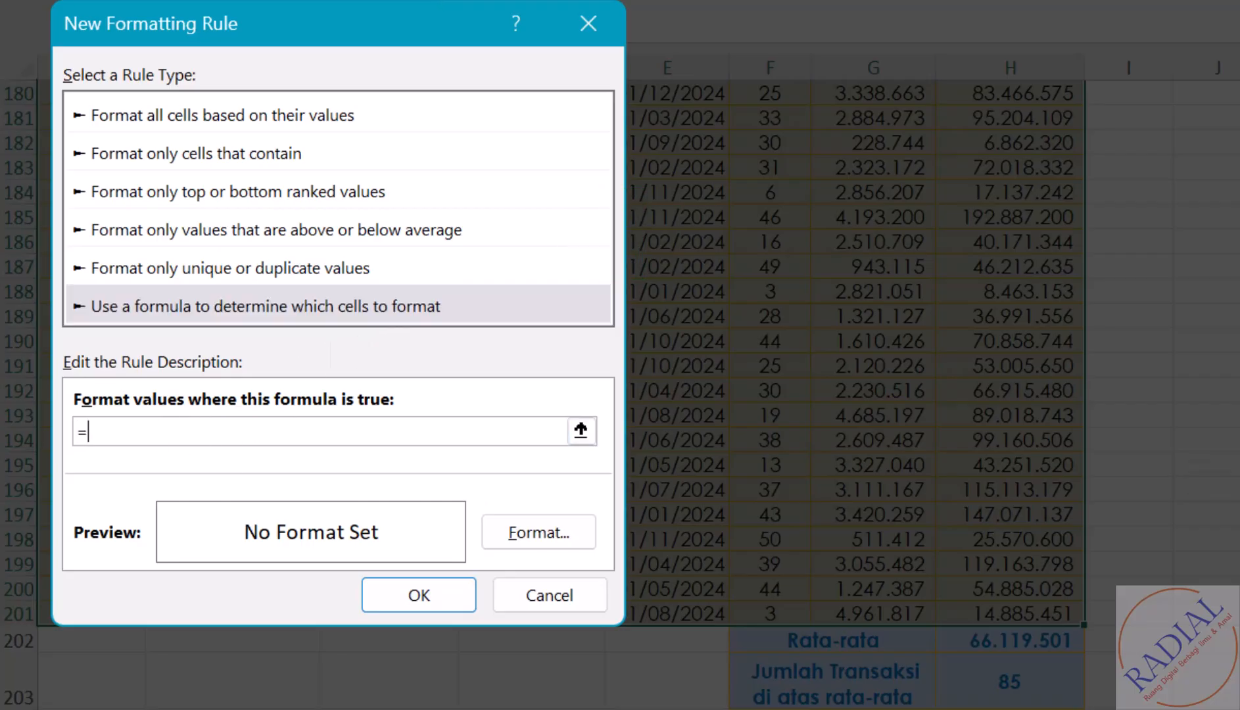
scroll(855, 355, "up", 19)
scroll(855, 355, "up", 20)
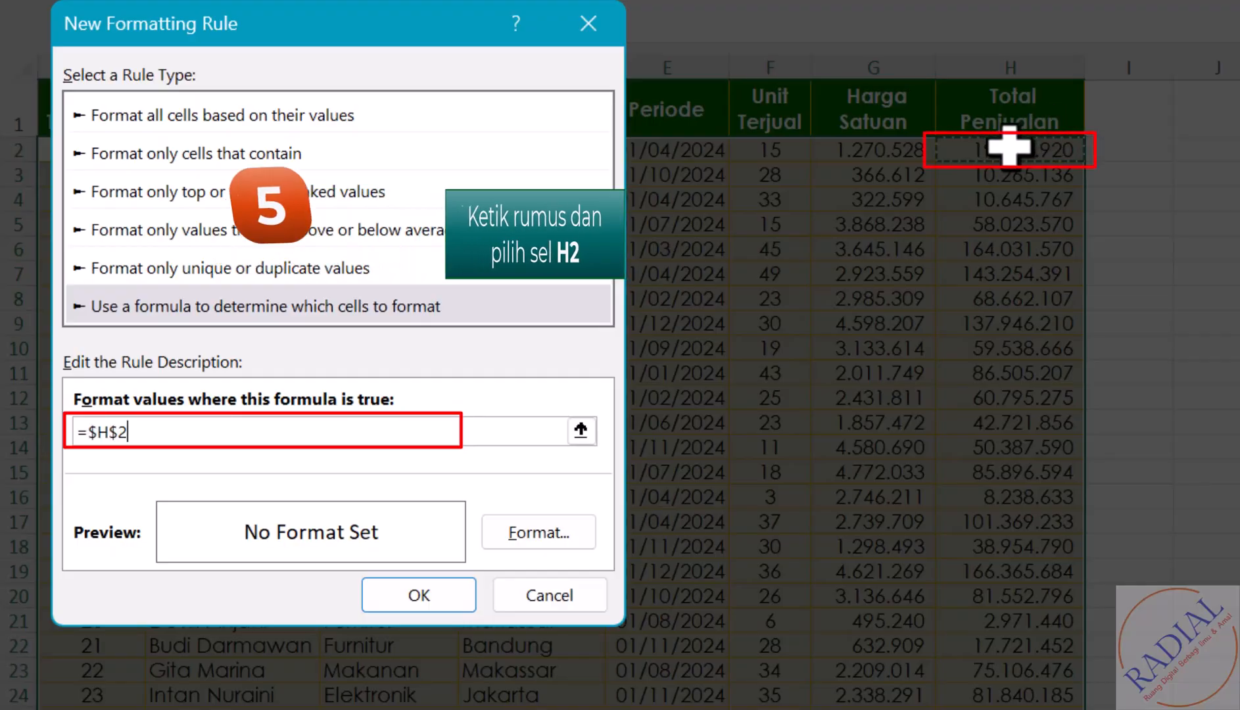
key("F4")
key("F4")
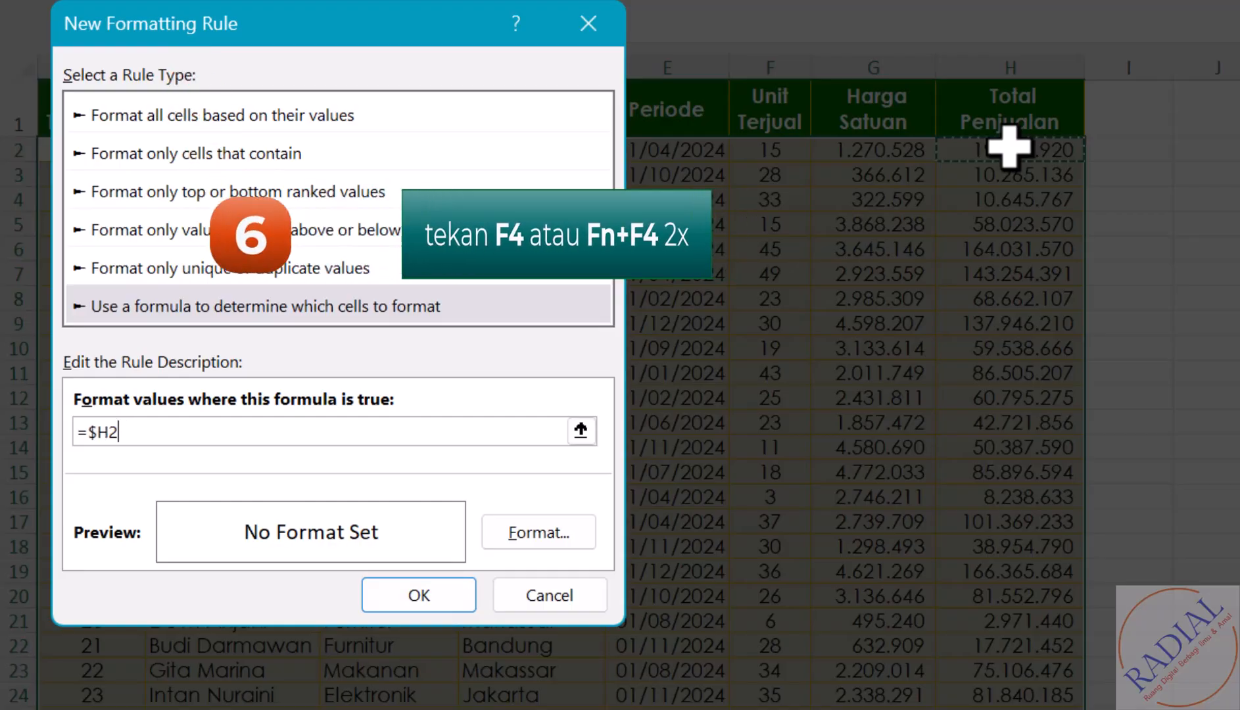
type(">50")
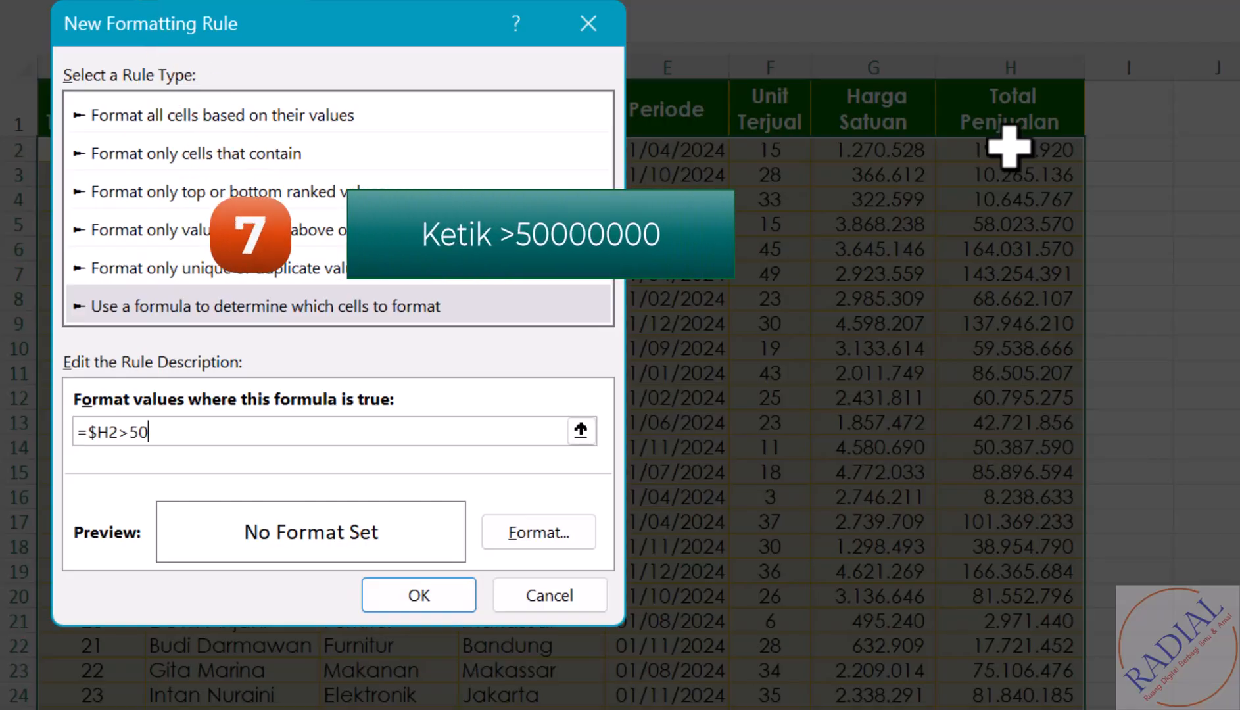
type("000000")
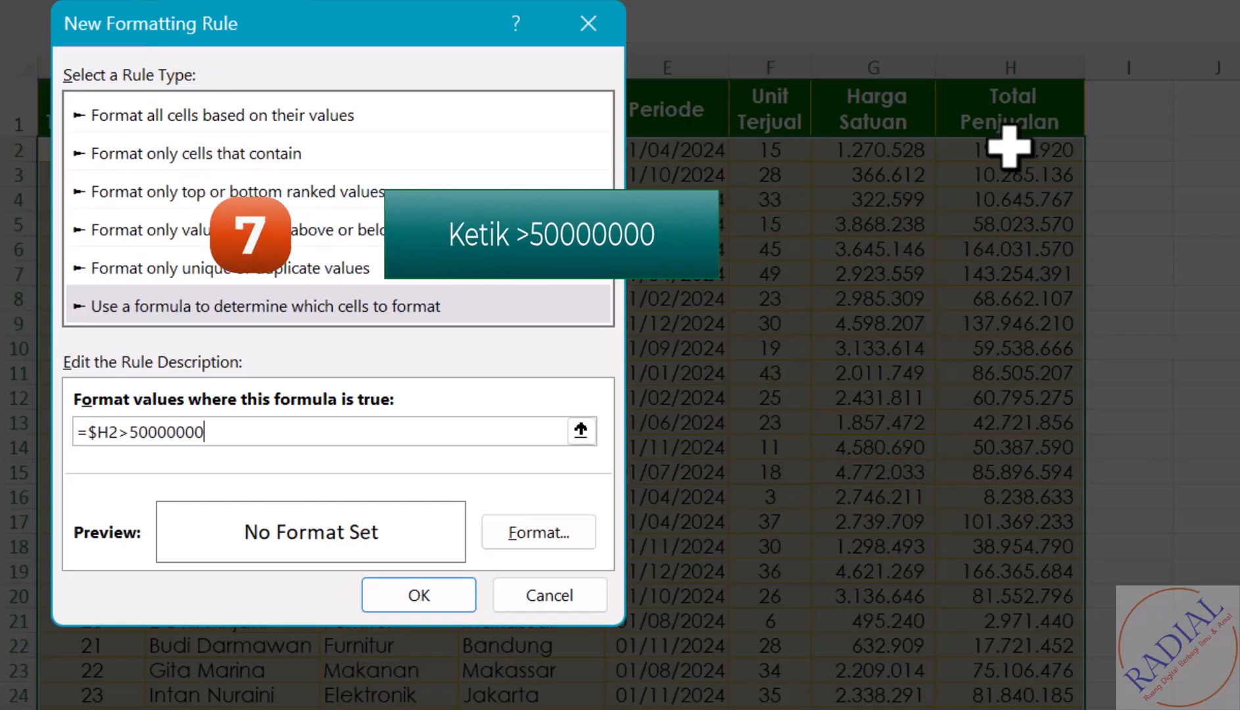
Give the =$H2>50000000 rule a solid orange fill and apply it to the sales rows, checking the highlighting down to the last record
type("0")
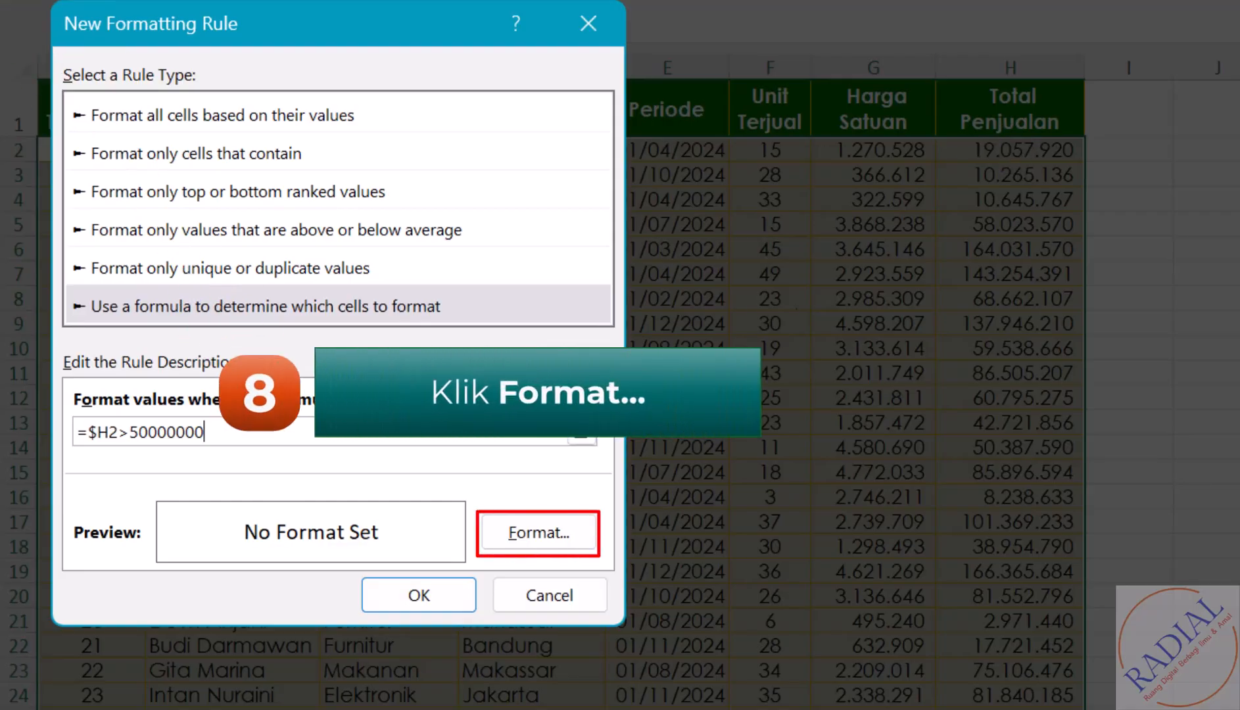
left_click(518, 549)
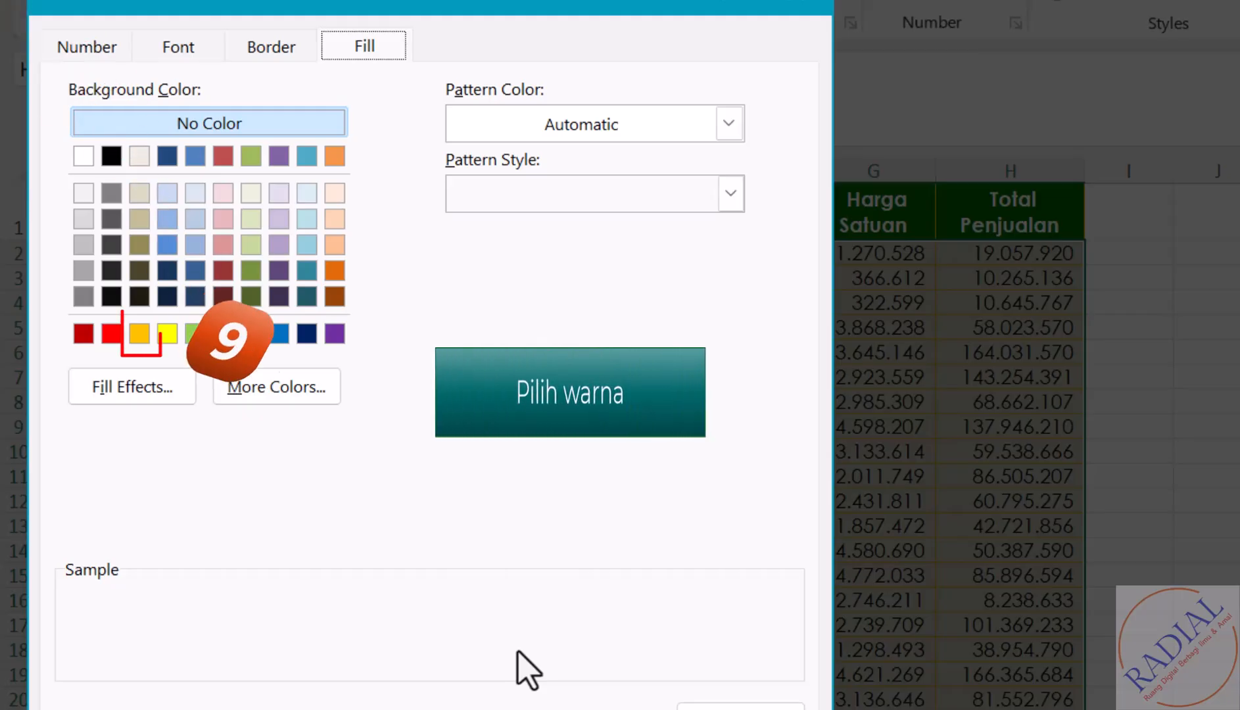
left_click(139, 333)
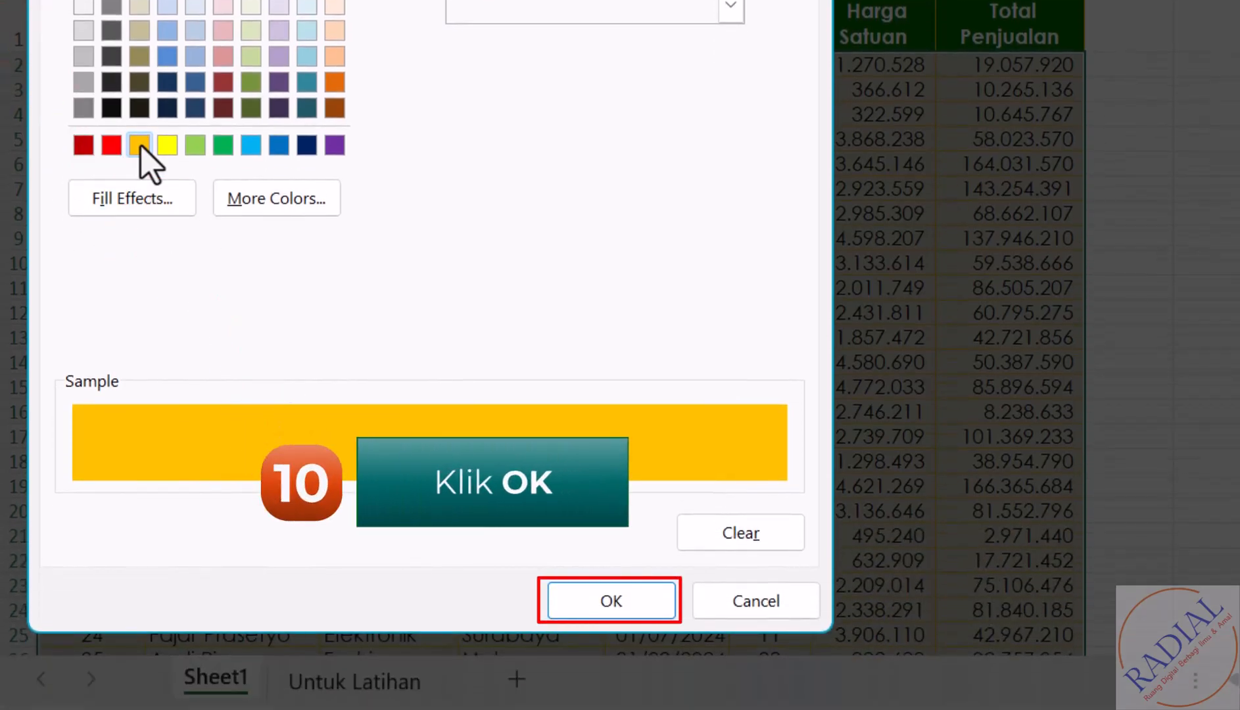
left_click(600, 610)
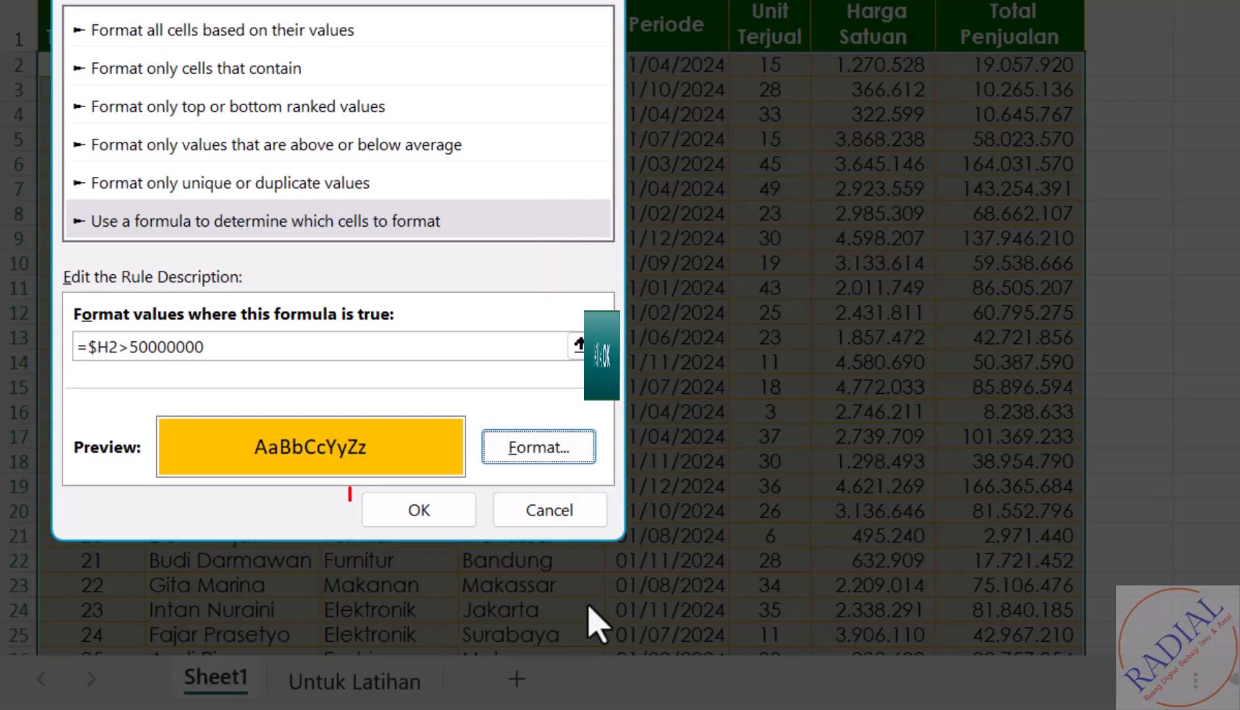
left_click(421, 511)
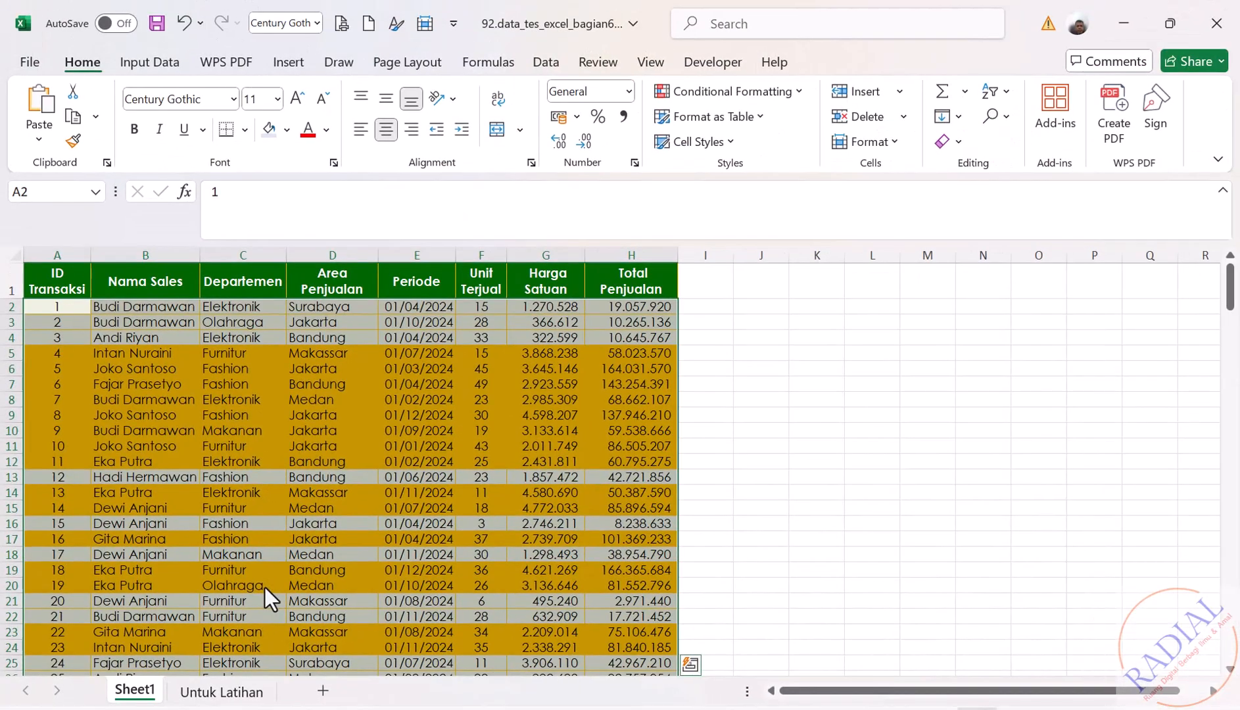
left_click(829, 490)
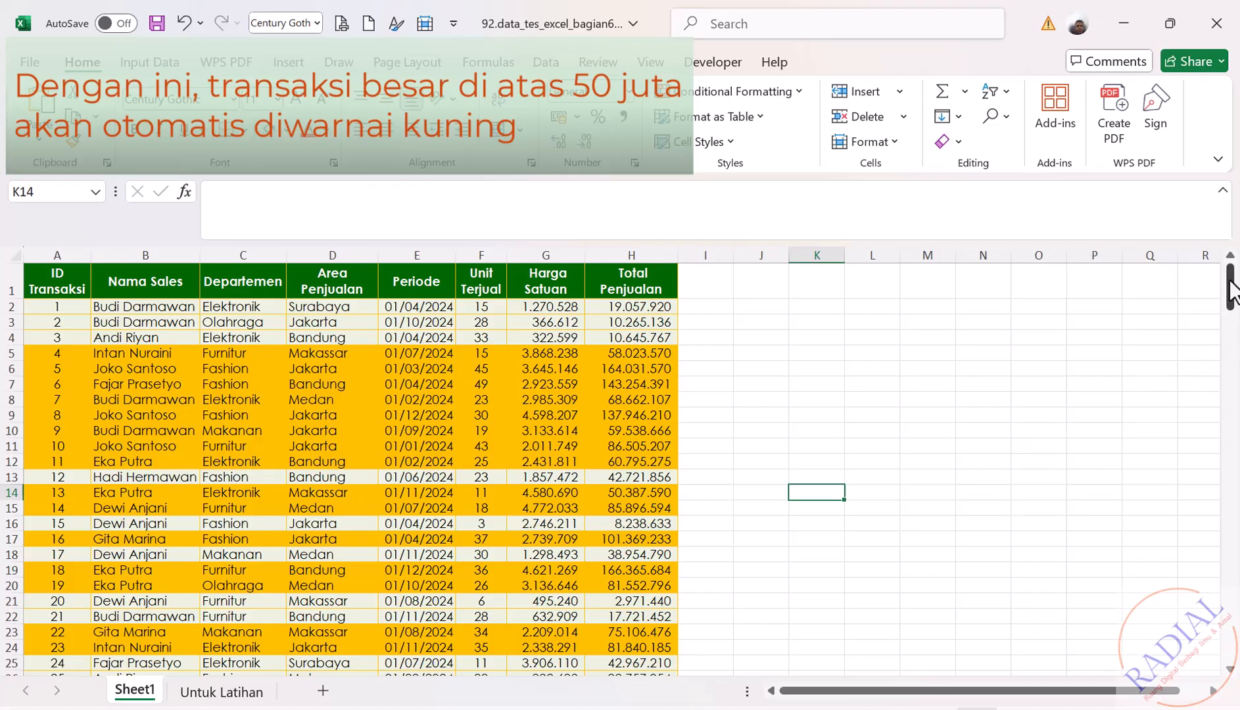
left_click_drag(1234, 289, 1236, 649)
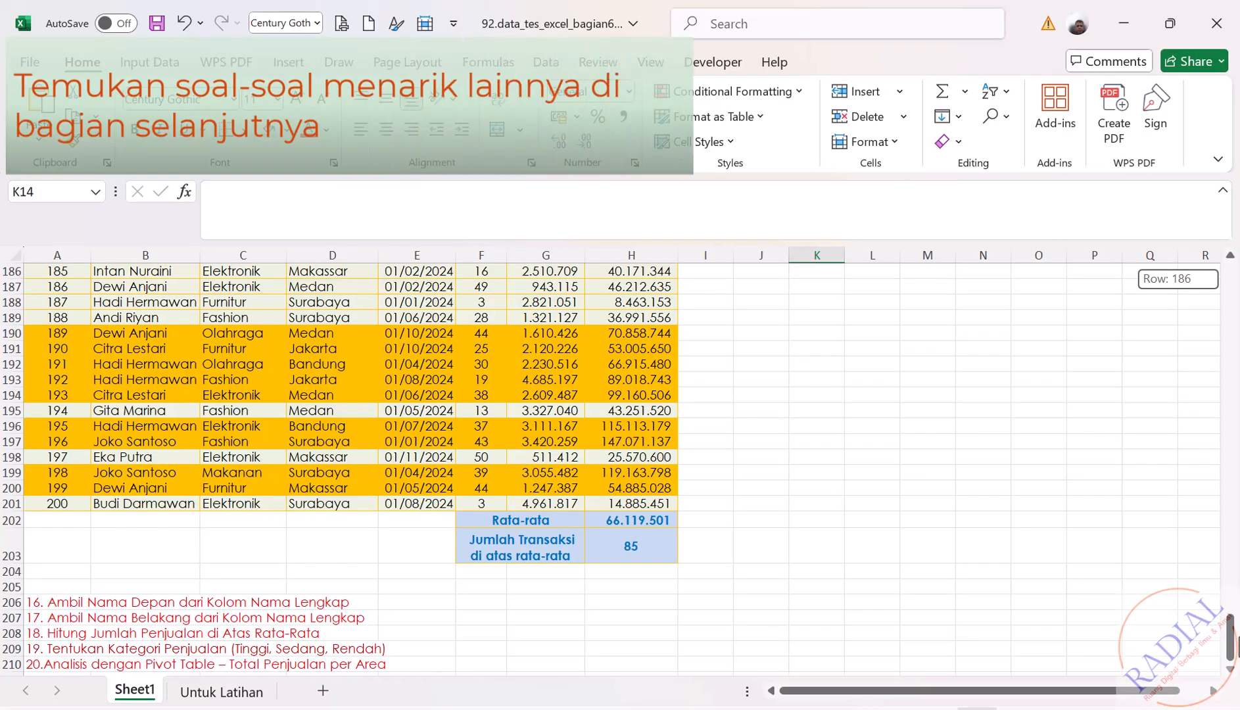
left_click_drag(1236, 649, 1236, 283)
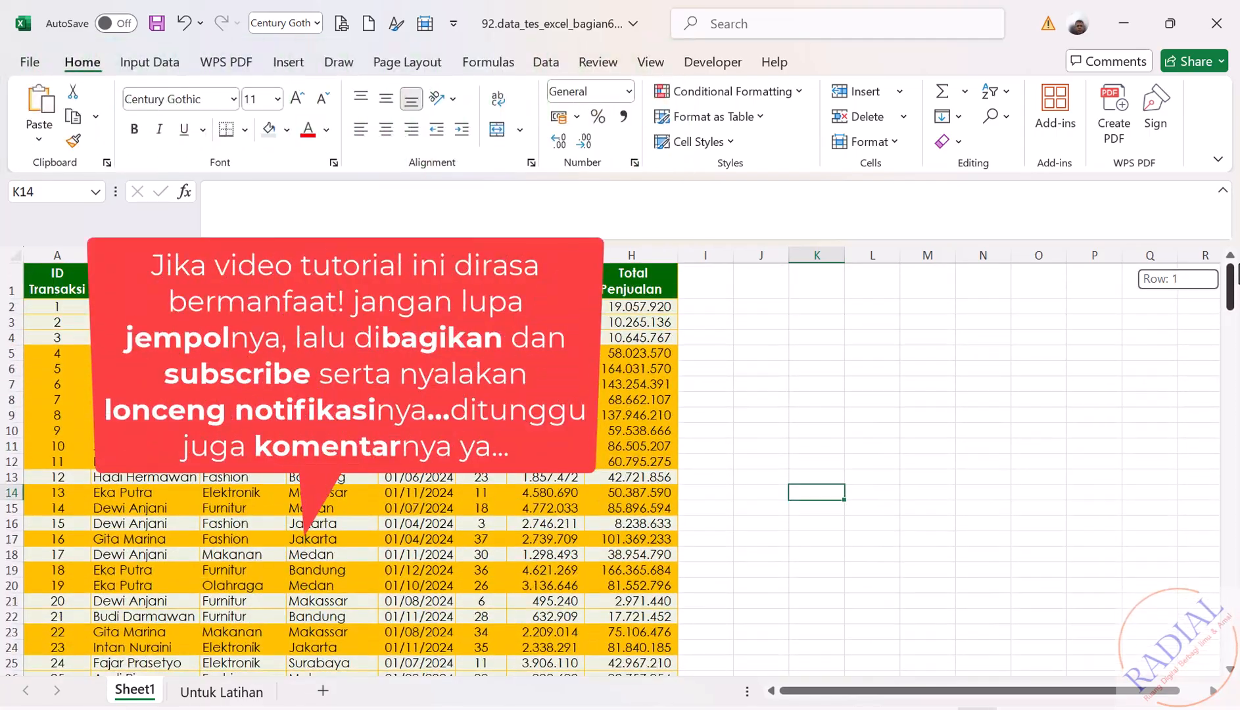